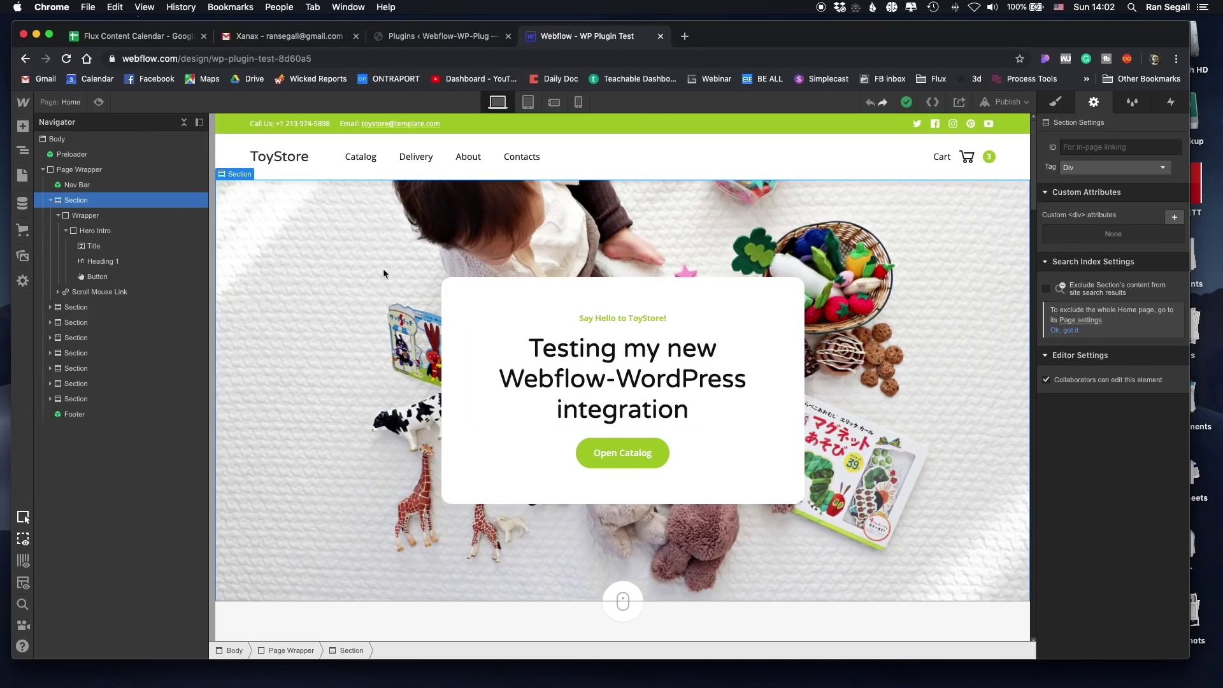
Check that the Open Catalog button links to the Catalog page, then switch to WordPress Installed Plugins
scroll(438, 304, "down", 5)
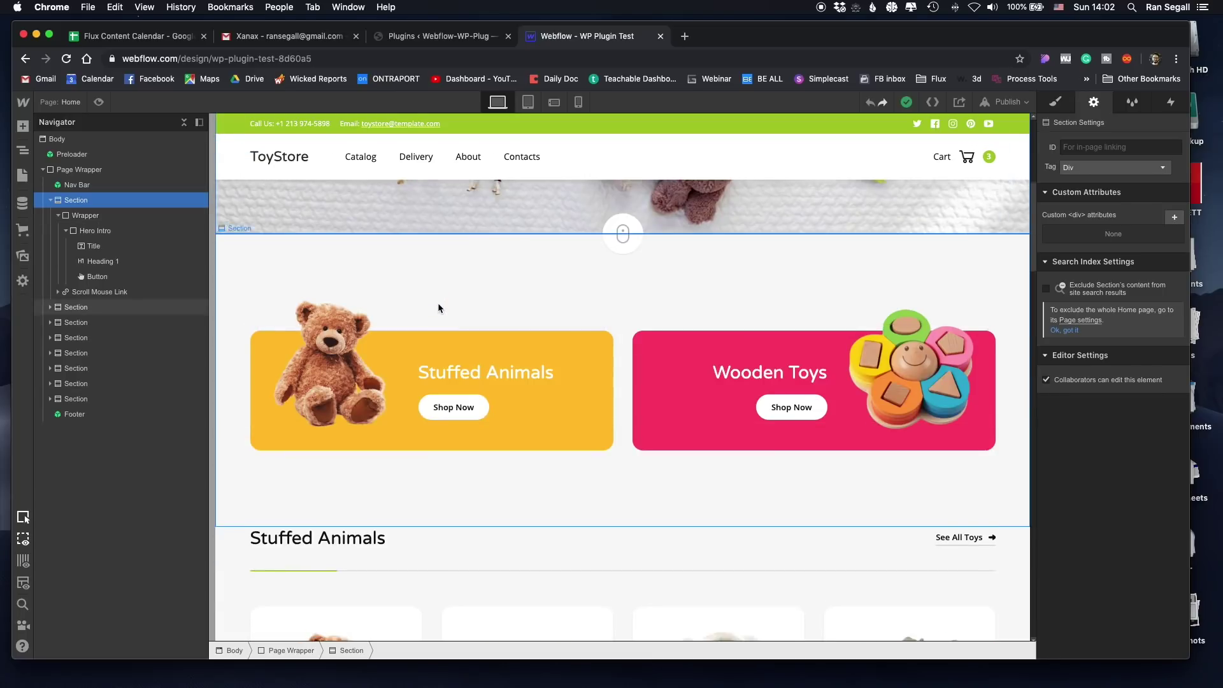
scroll(439, 303, "up", 5)
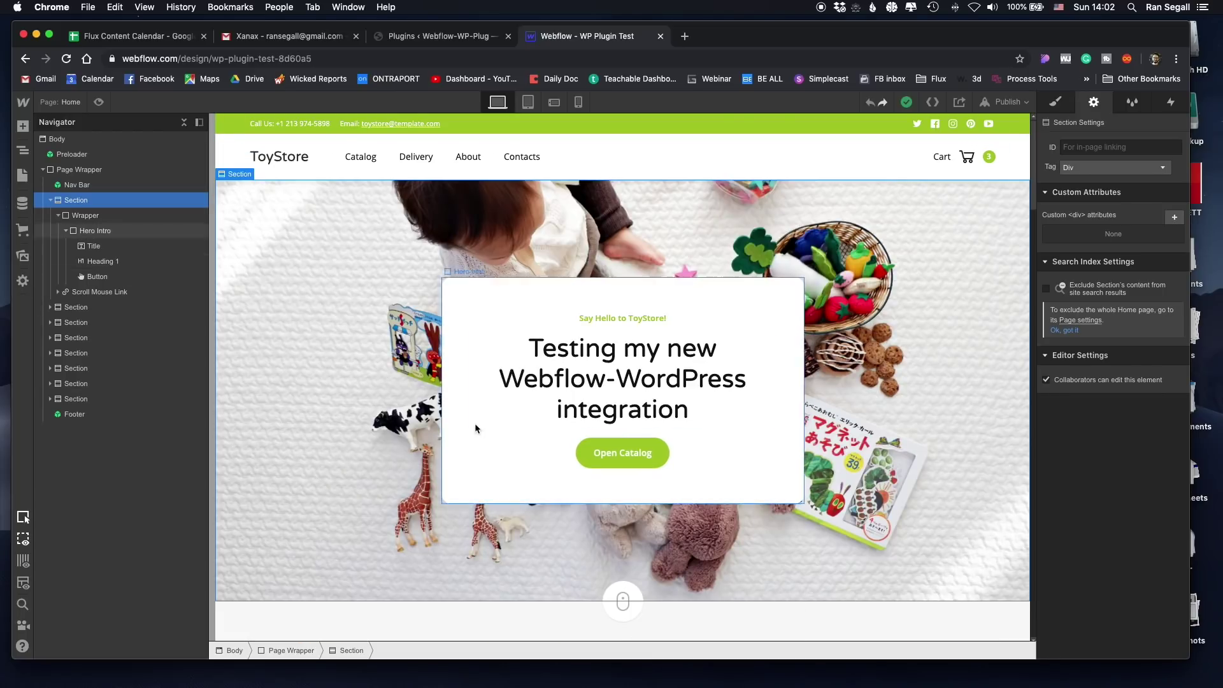
left_click(661, 451)
scroll(391, 409, "down", 5)
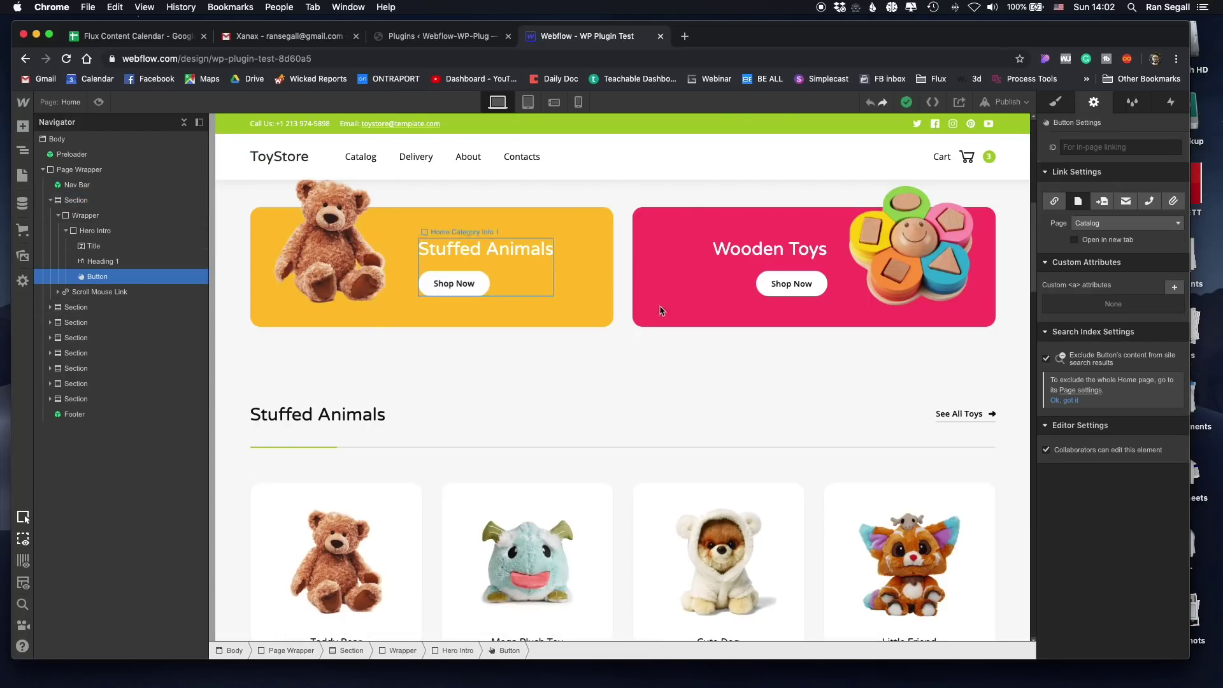
scroll(511, 303, "up", 5)
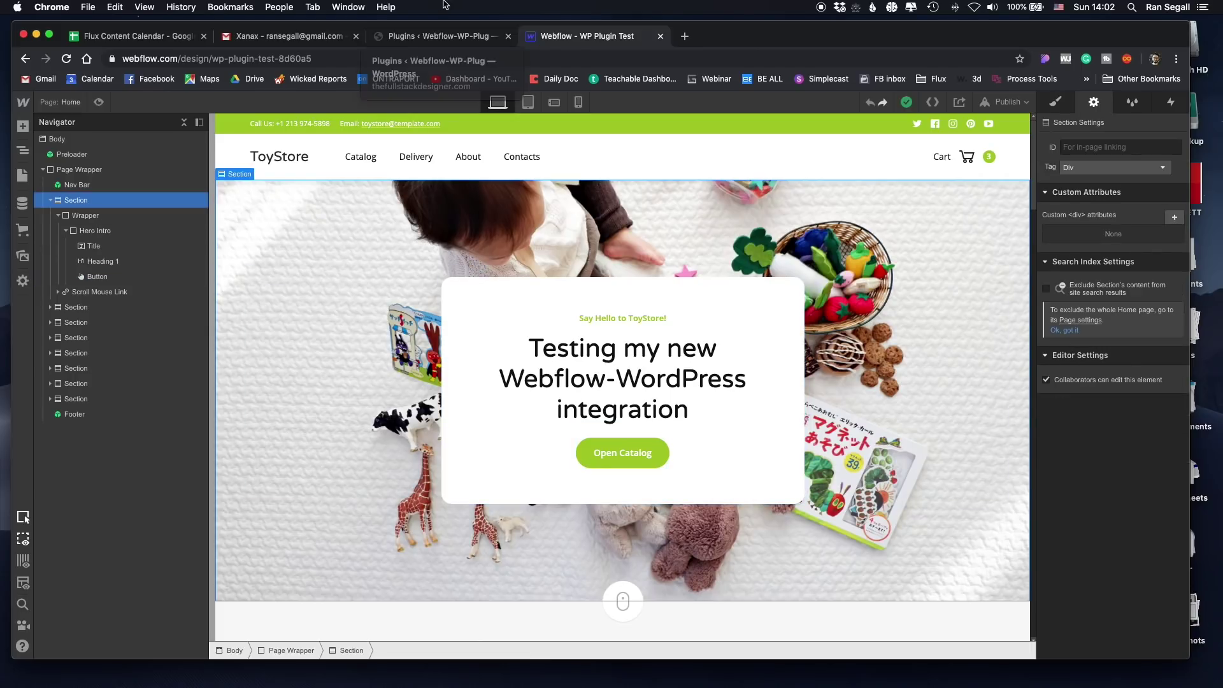
left_click(436, 36)
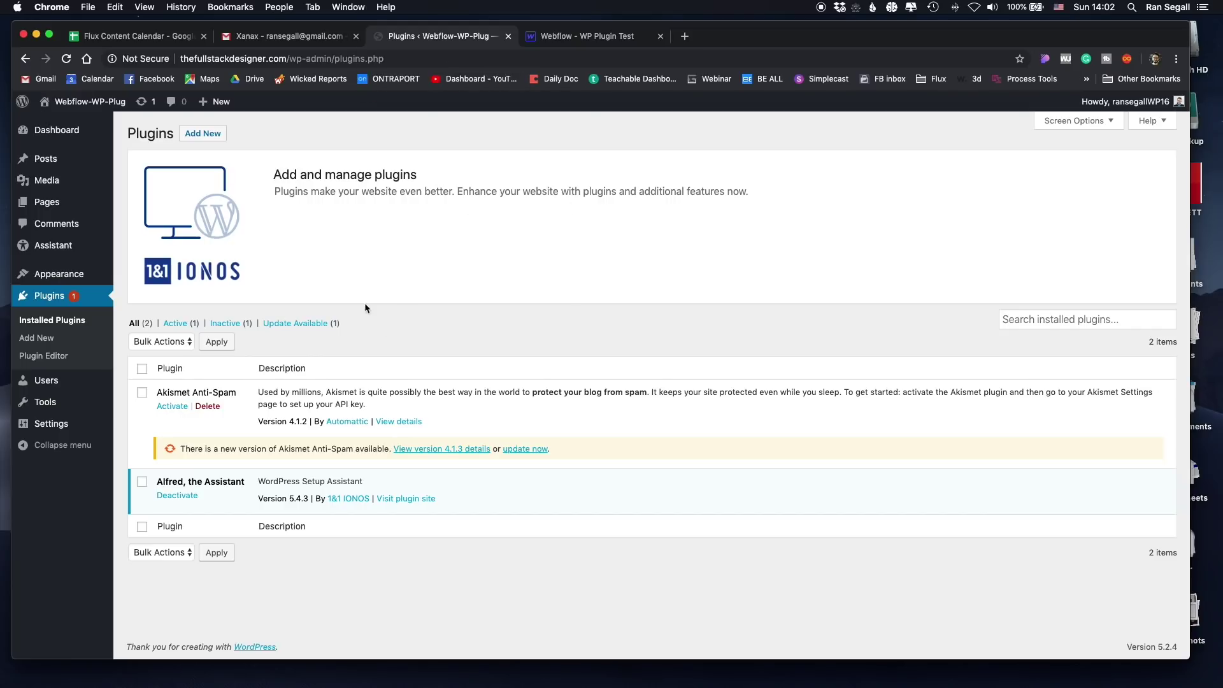
Search the plugin directory for 'web', then install and activate the Webflow Pages plugin
left_click(203, 133)
left_click(1045, 171)
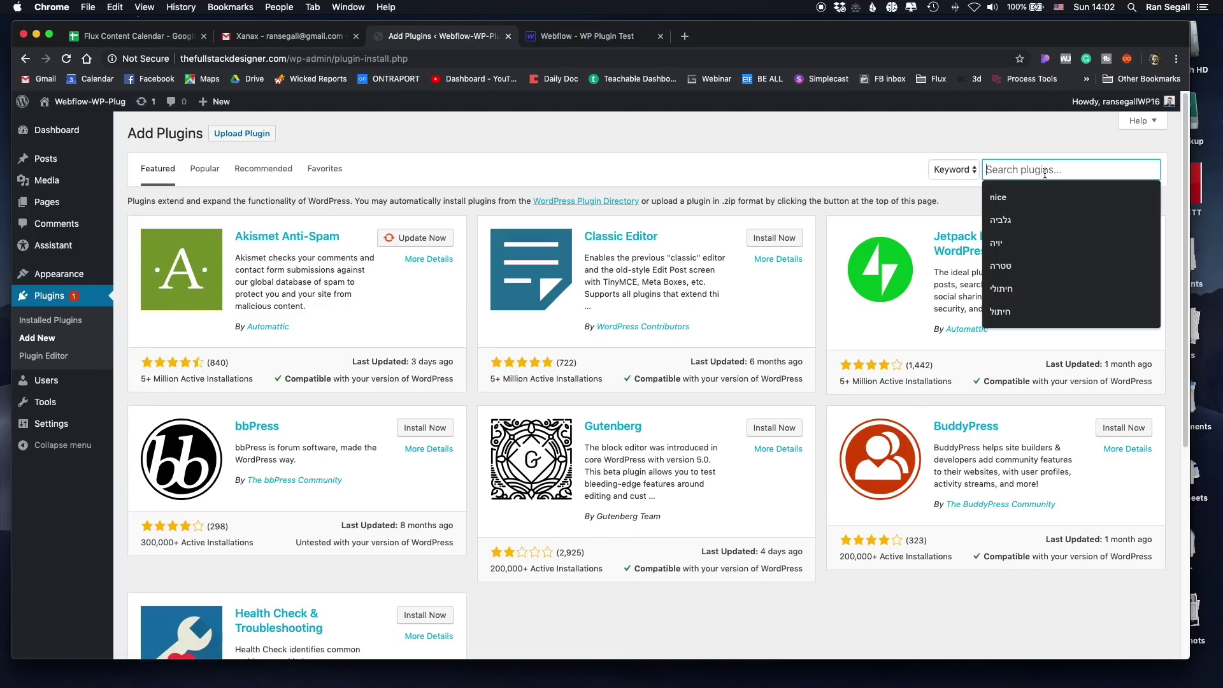
type("webflow")
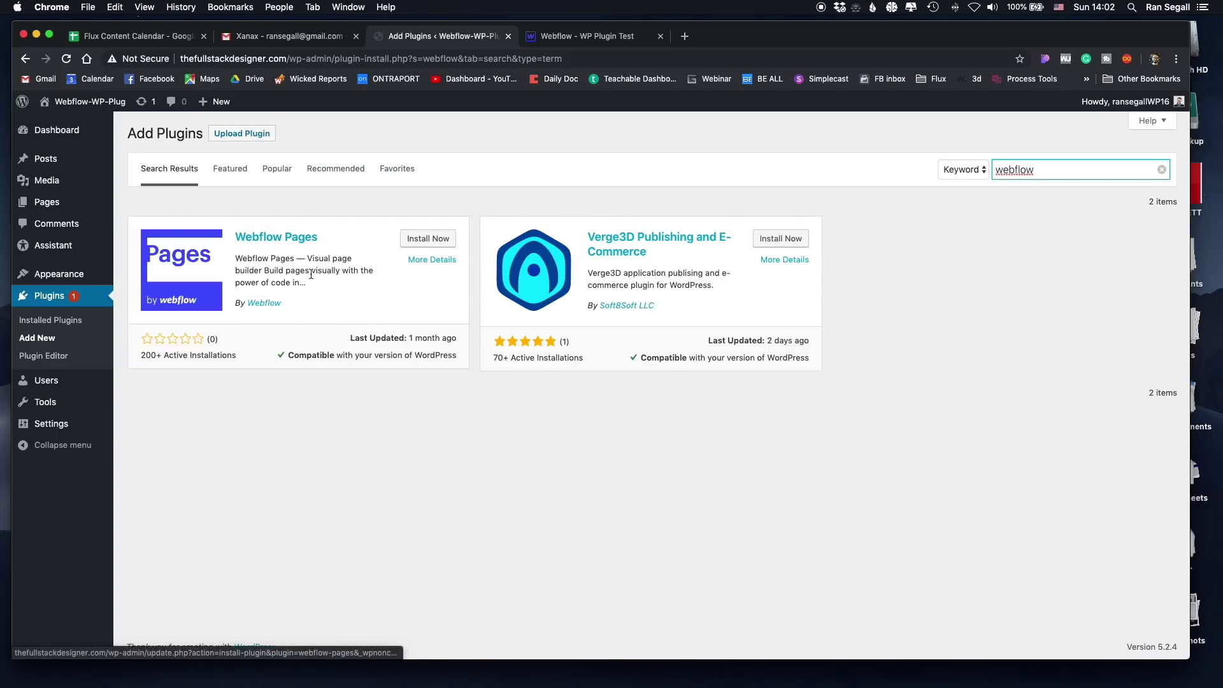
left_click(432, 243)
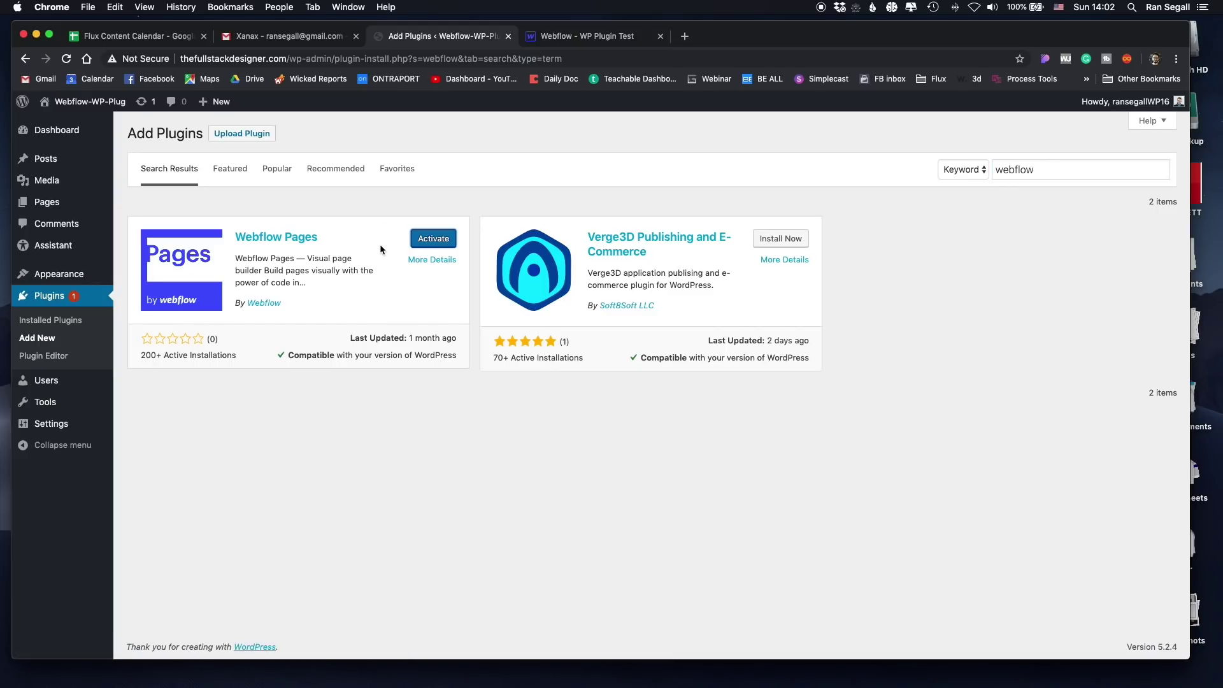
left_click(434, 239)
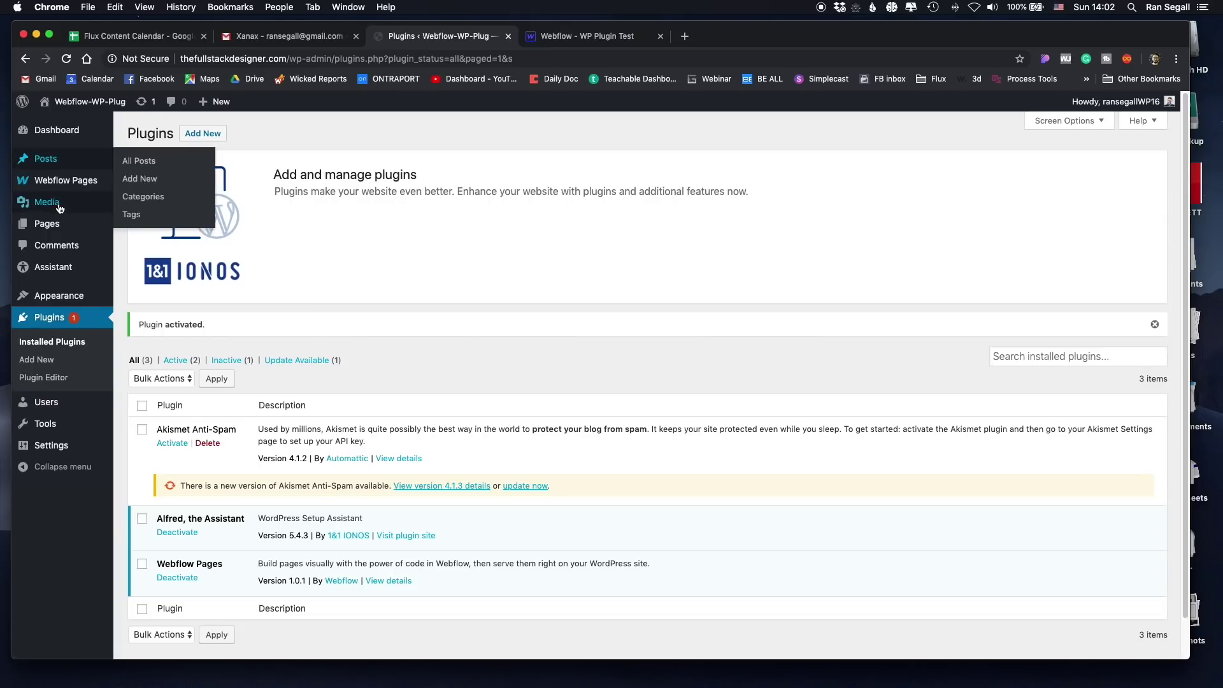
Go through the Webflow Pages welcome page to its Settings page requesting an API key
mouse_move(64, 181)
left_click(135, 184)
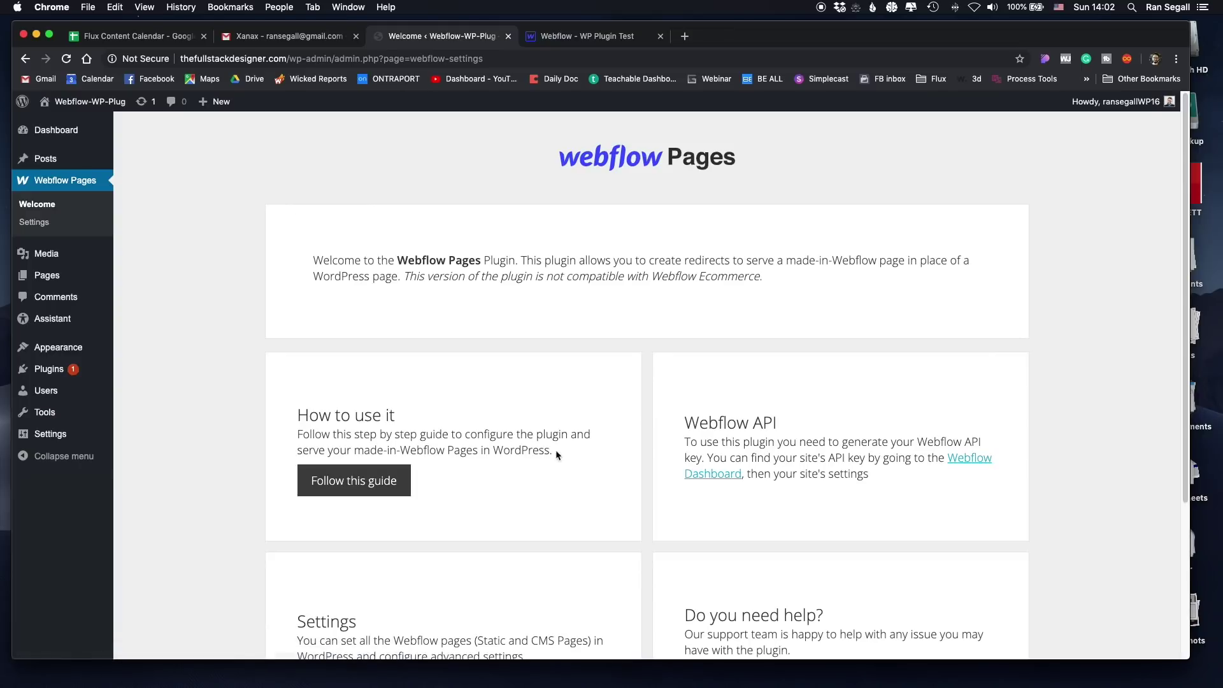
scroll(853, 469, "down", 5)
scroll(548, 419, "up", 5)
left_click(35, 222)
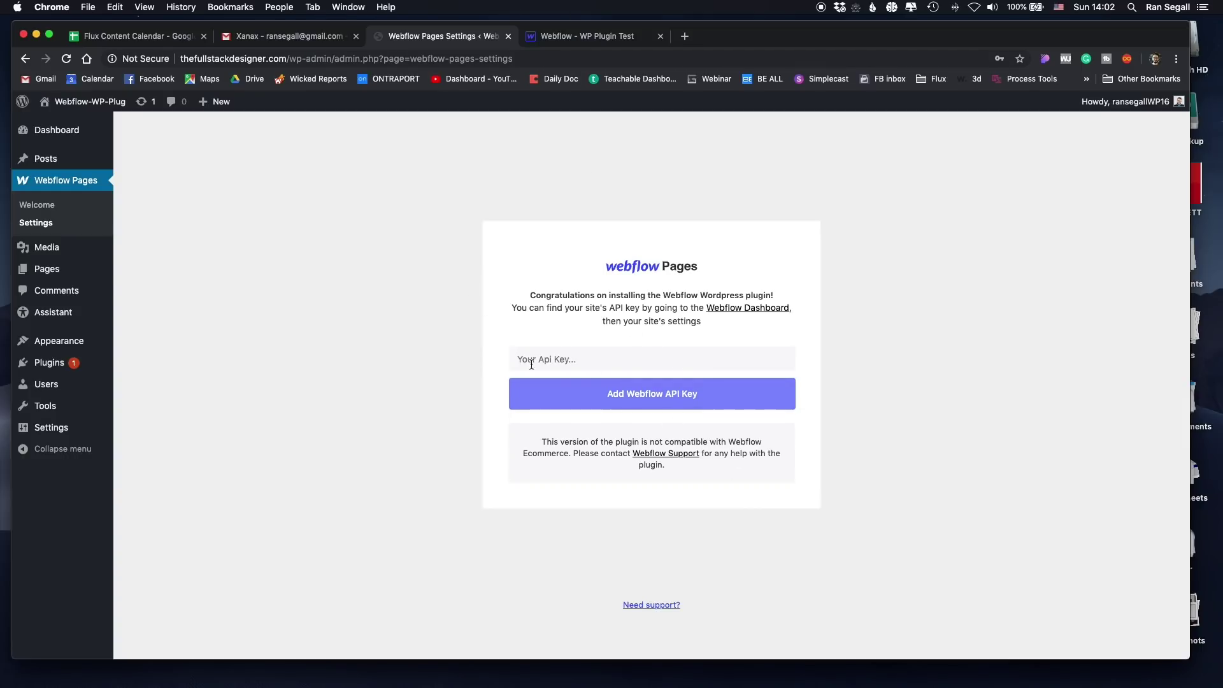
left_click(575, 40)
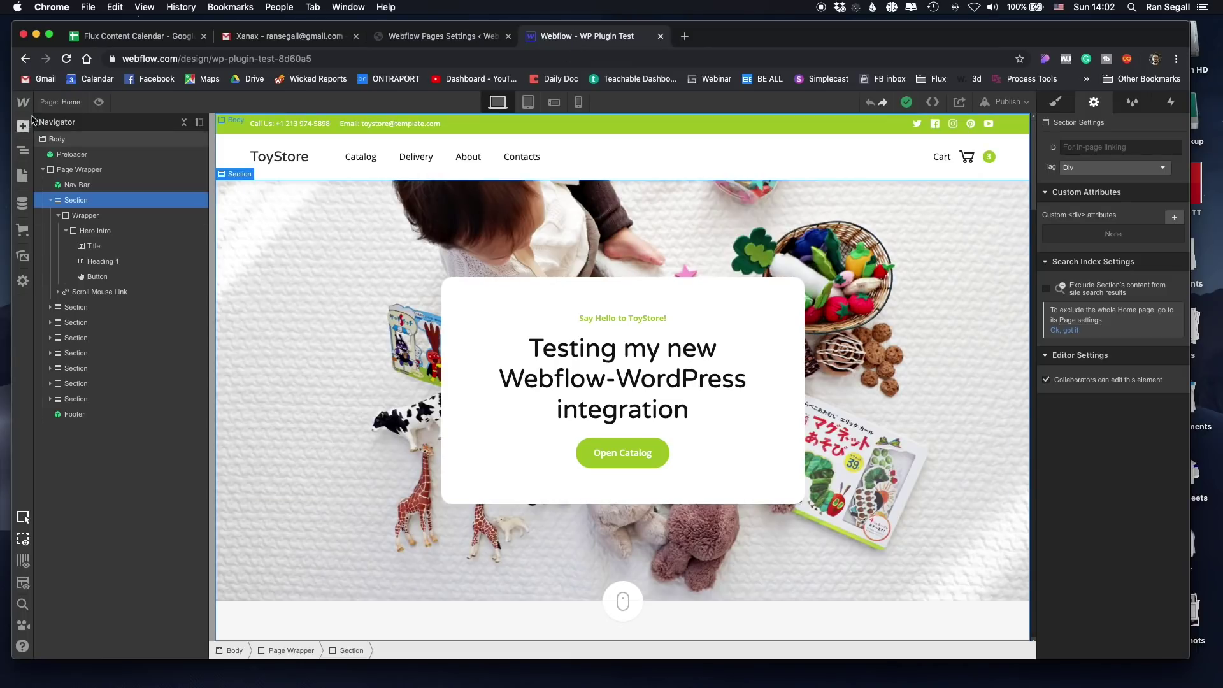
Open the WP Plugin Test project's Integrations settings and scroll to API Access
mouse_move(25, 110)
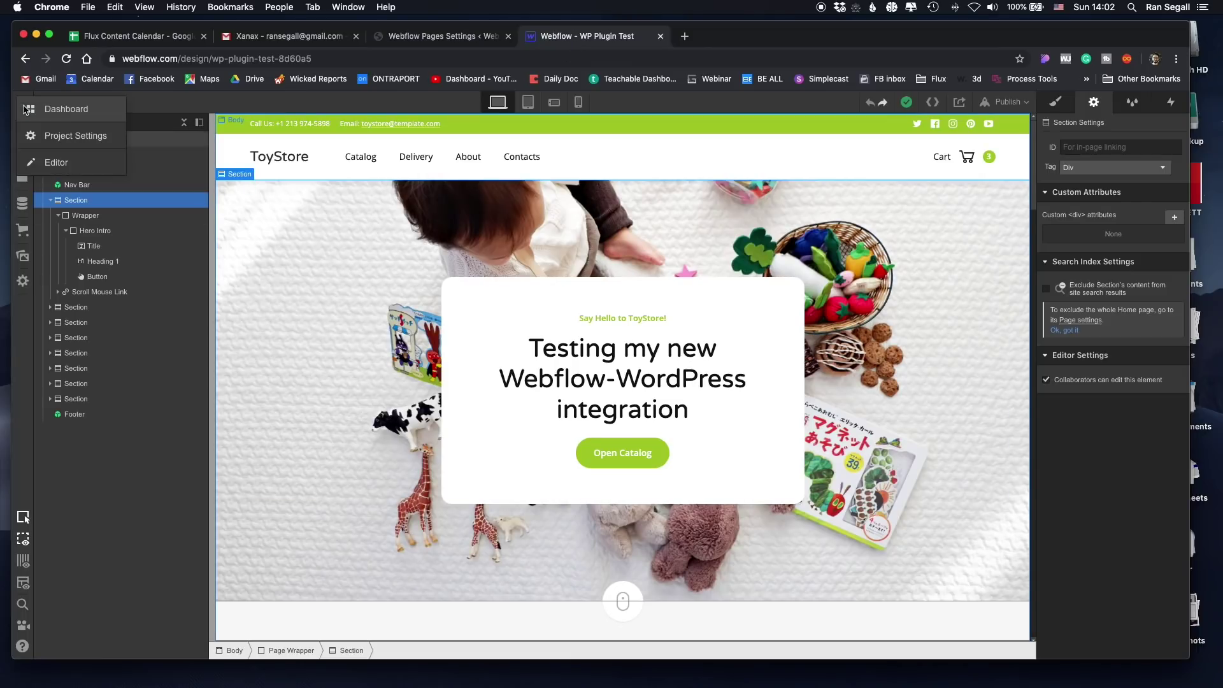
left_click(61, 138)
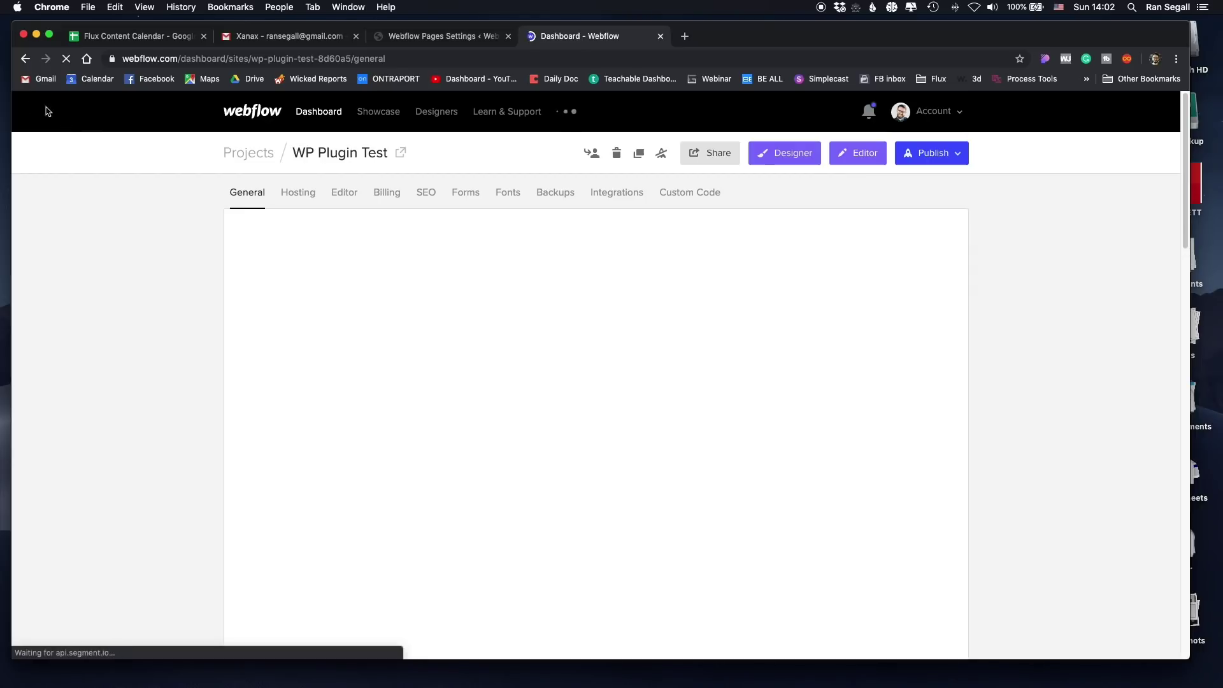
left_click(612, 195)
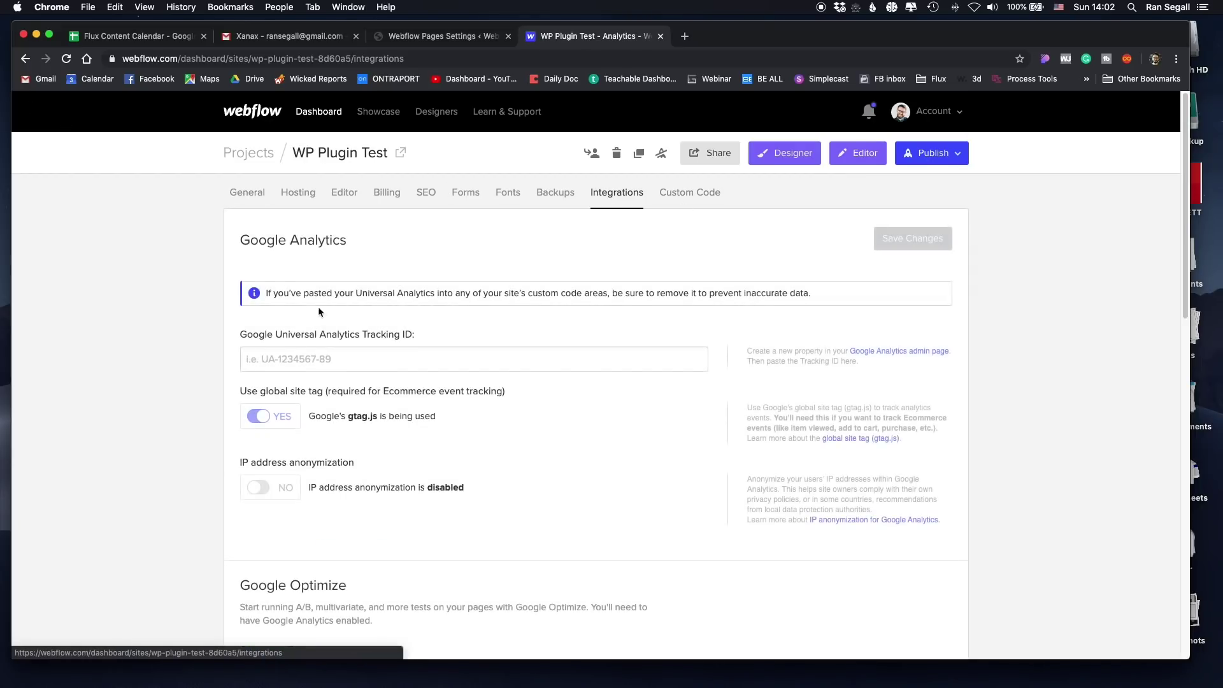
scroll(292, 305, "down", 15)
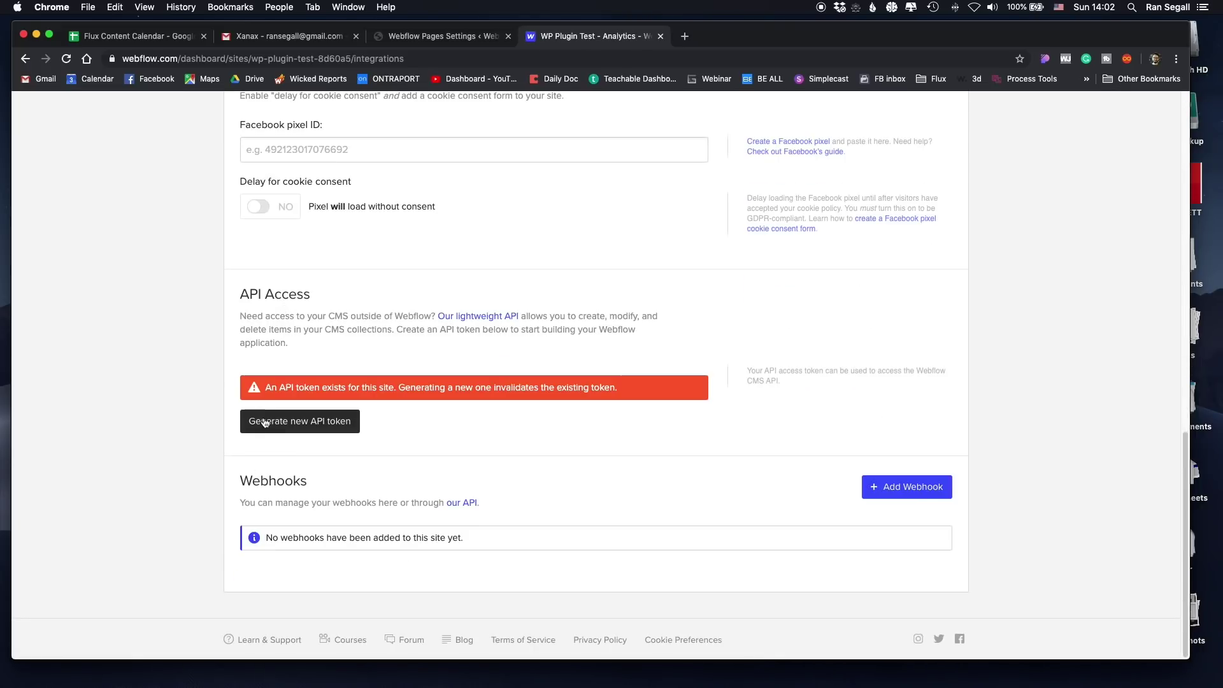
Generate a new API token, copy it, and focus WordPress's API key field
left_click(267, 426)
left_click(322, 419)
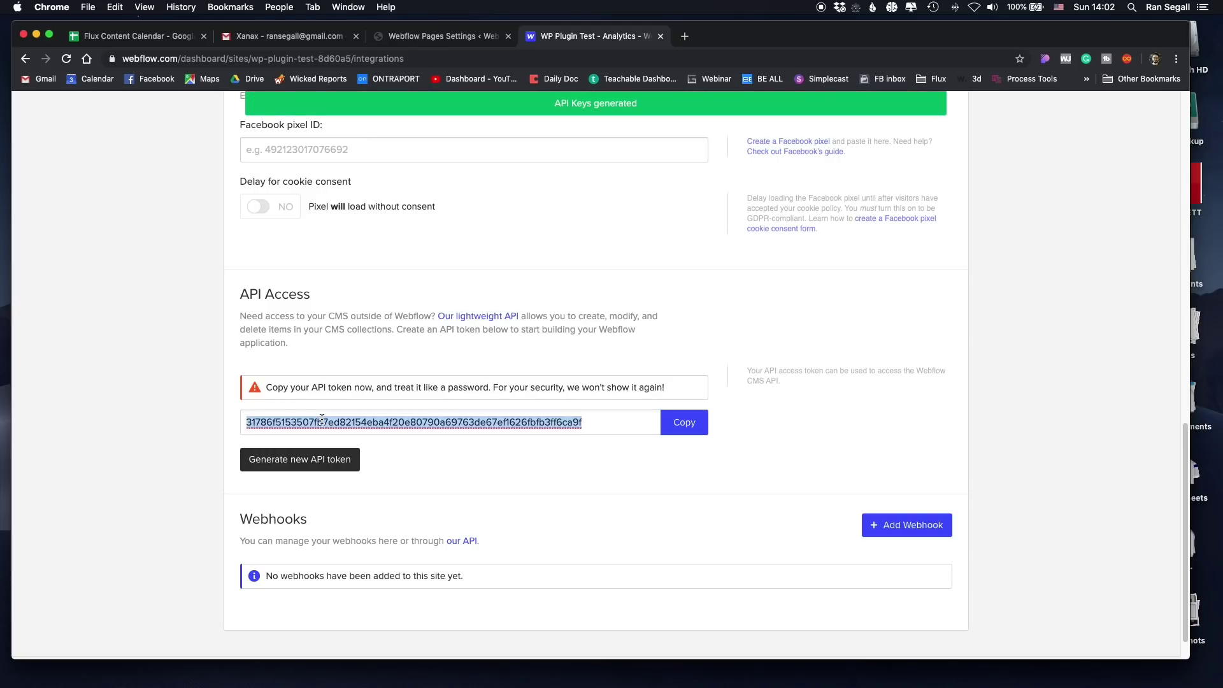
key("super+c")
key("ctrl+shift+Tab")
left_click(584, 358)
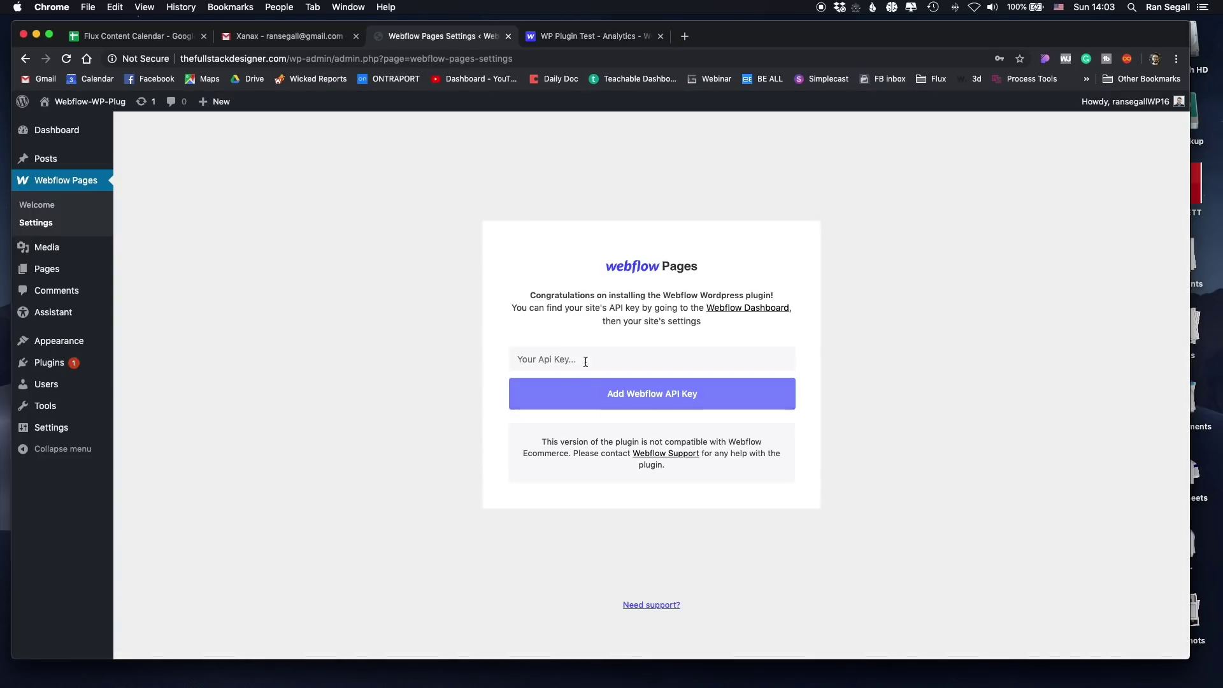
Paste the copied token and save it as the Webflow API key
key("super+v")
left_click(597, 386)
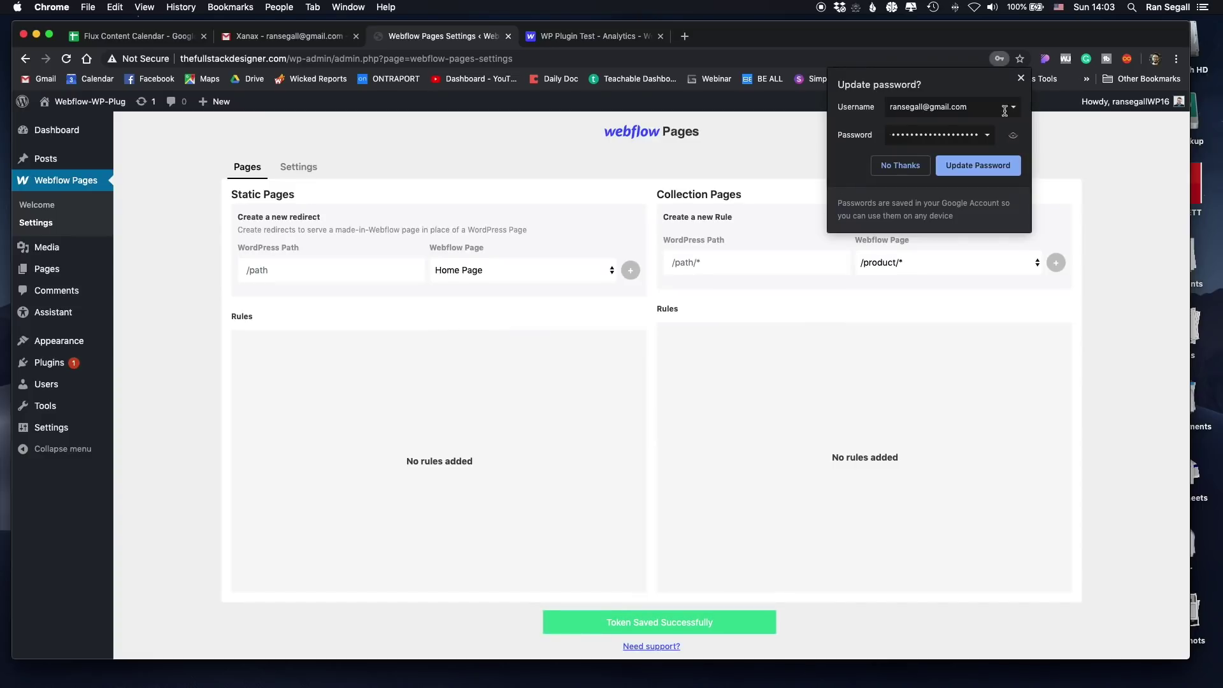
left_click(1021, 78)
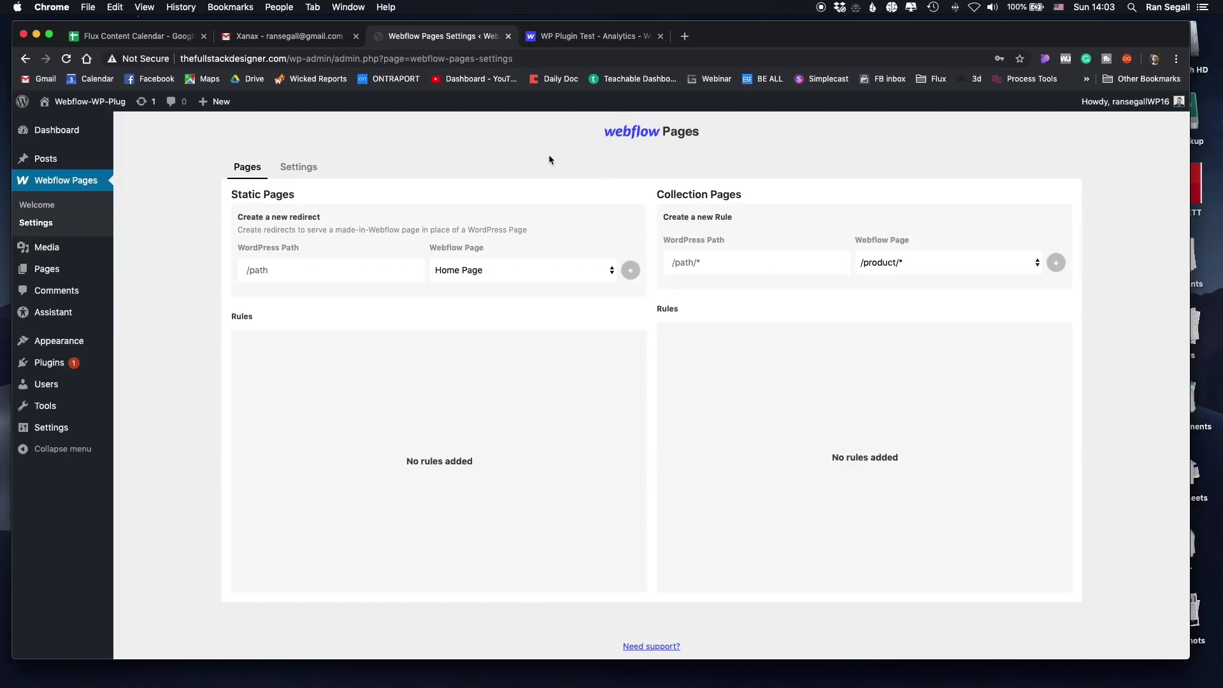
Add a static rule serving Home Page at '/', then enter '/product/*' as a collection path
left_click(449, 270)
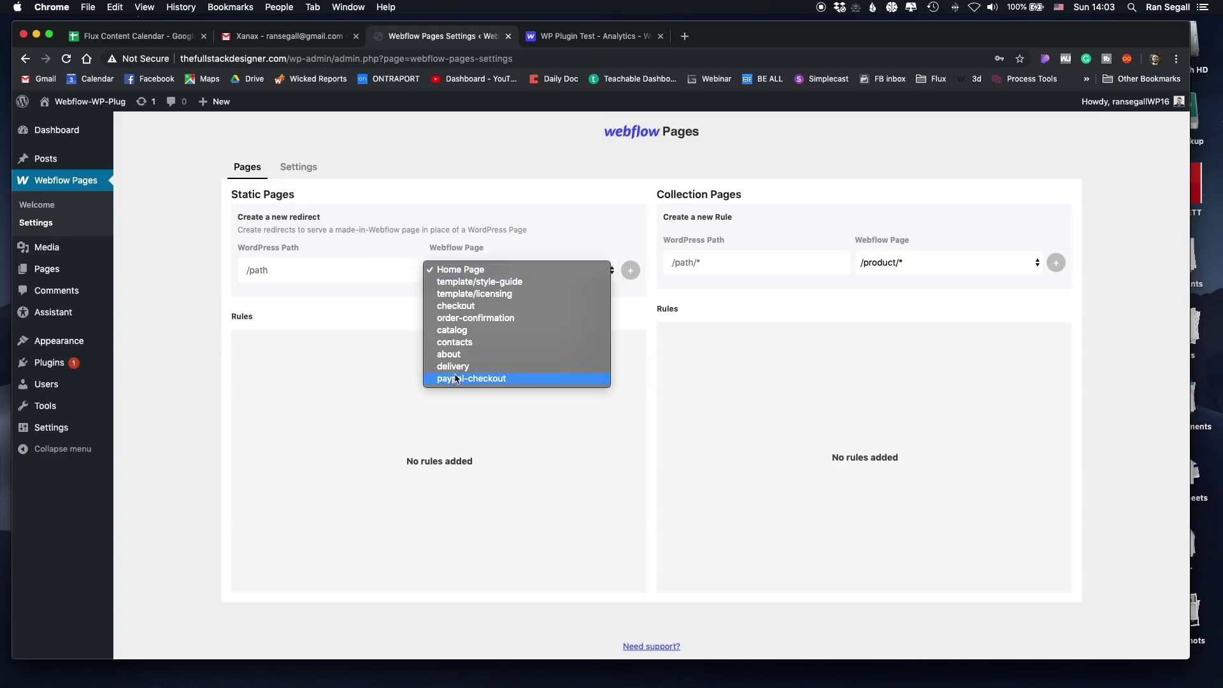
left_click(443, 253)
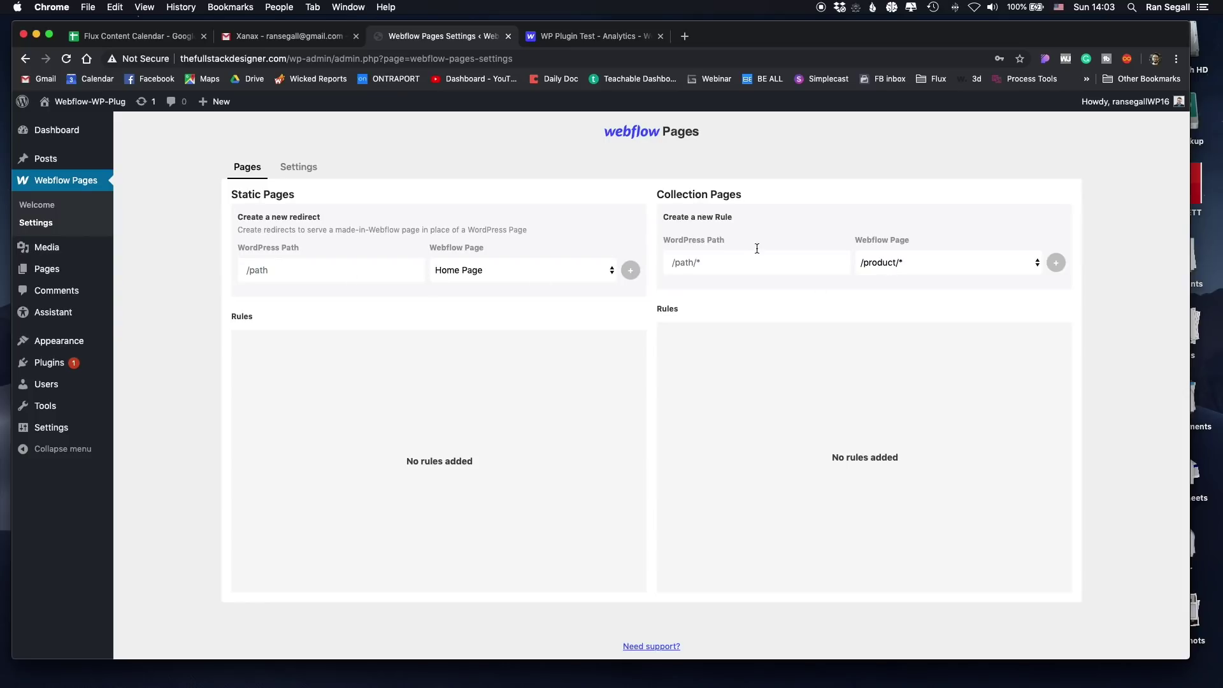
left_click(501, 270)
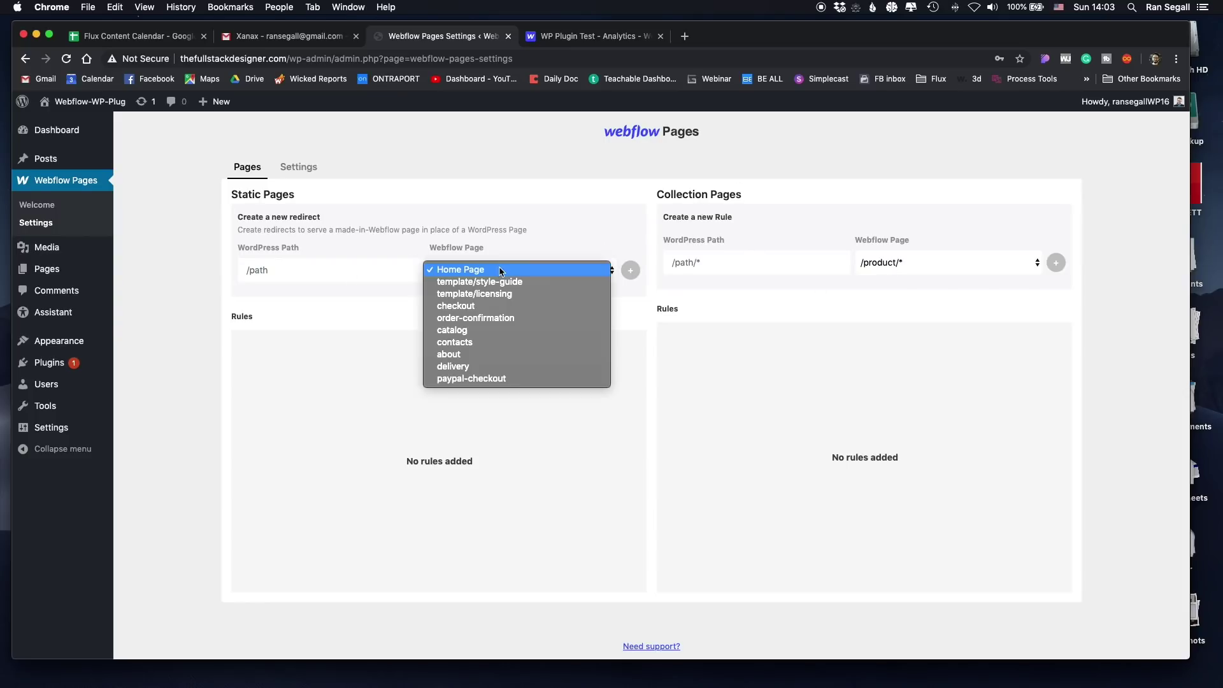
left_click(524, 270)
left_click(345, 267)
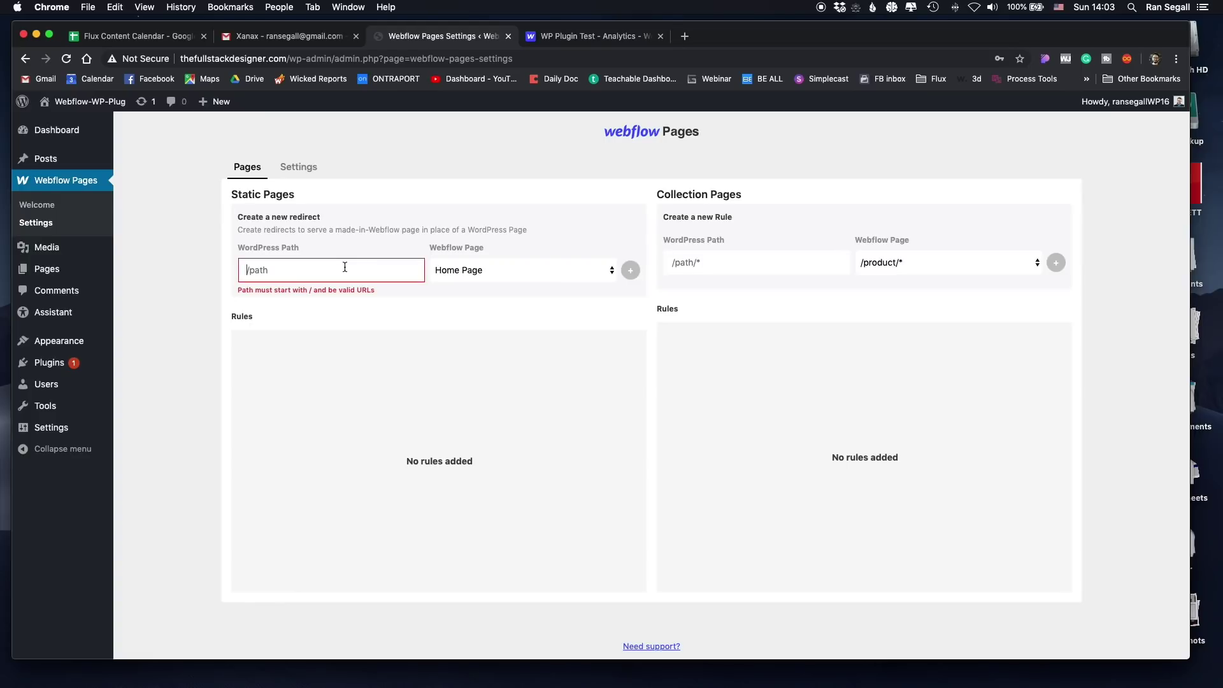
type("/")
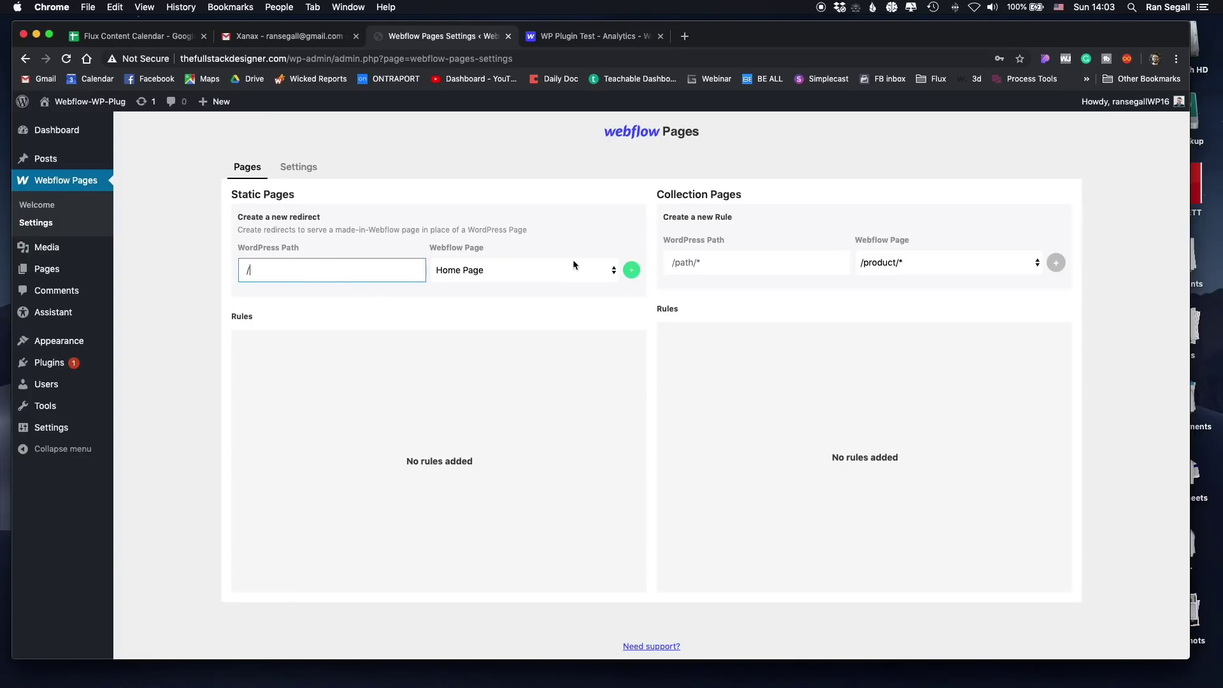
left_click(630, 273)
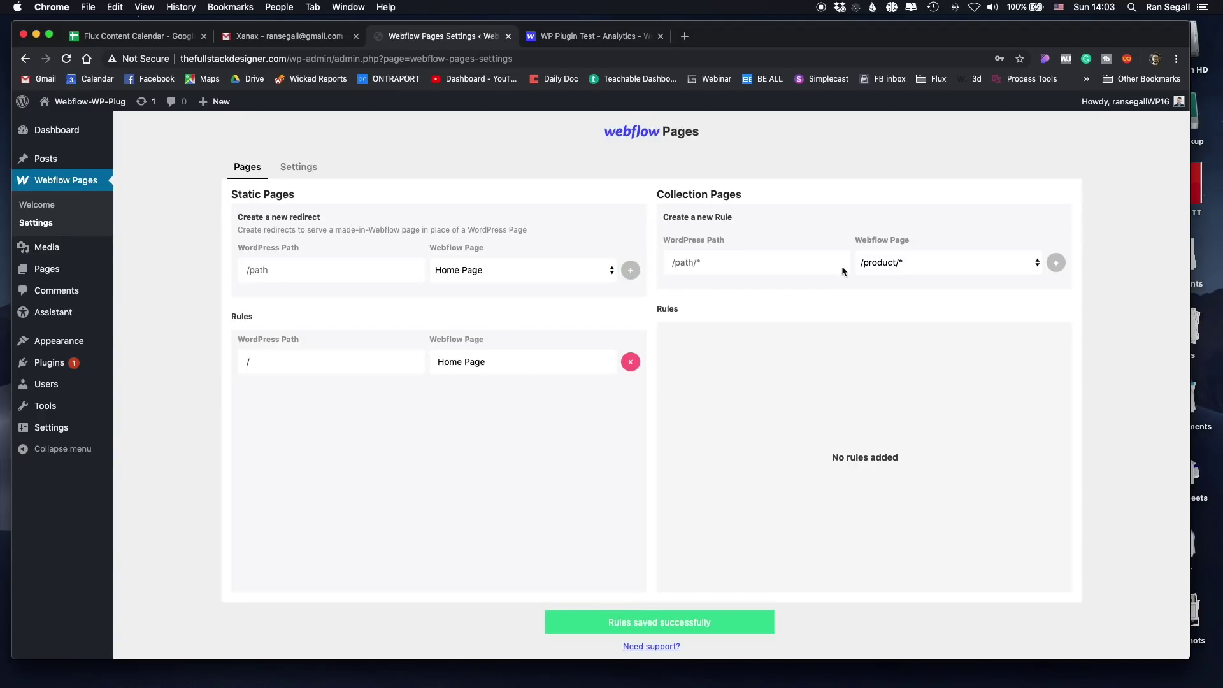
left_click(729, 260)
type("/product/")
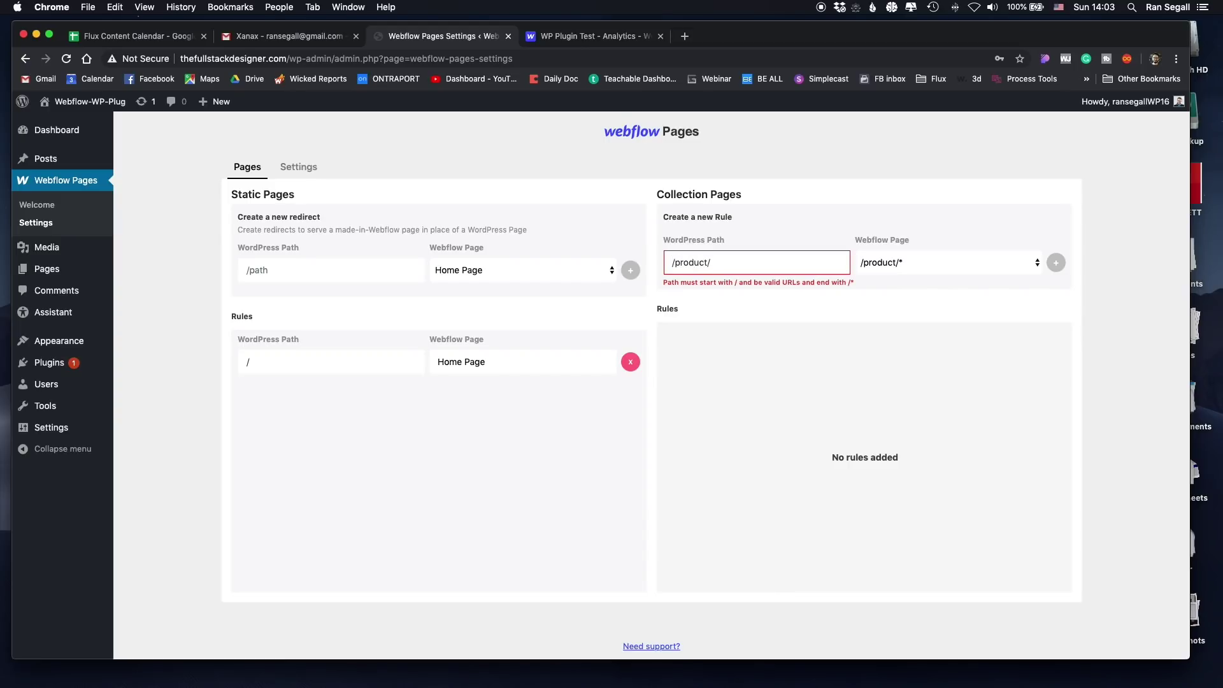
type("*")
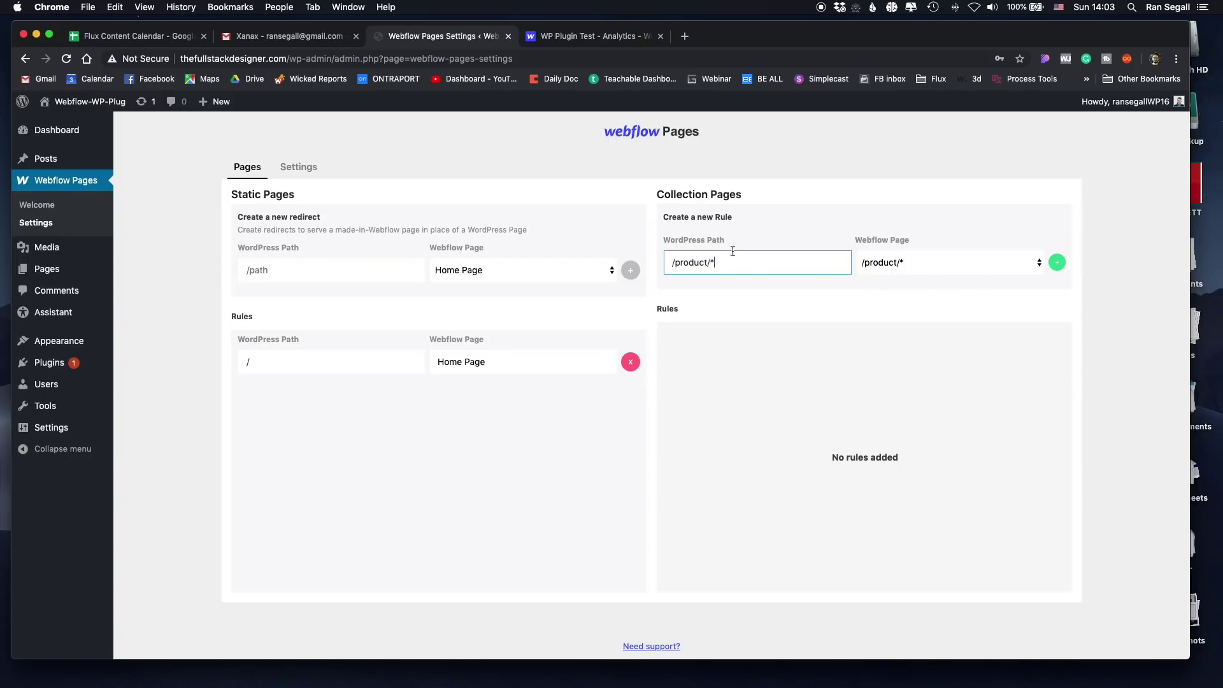
Save the /product/* collection rule and select the site's domain in the address bar
left_click(1057, 262)
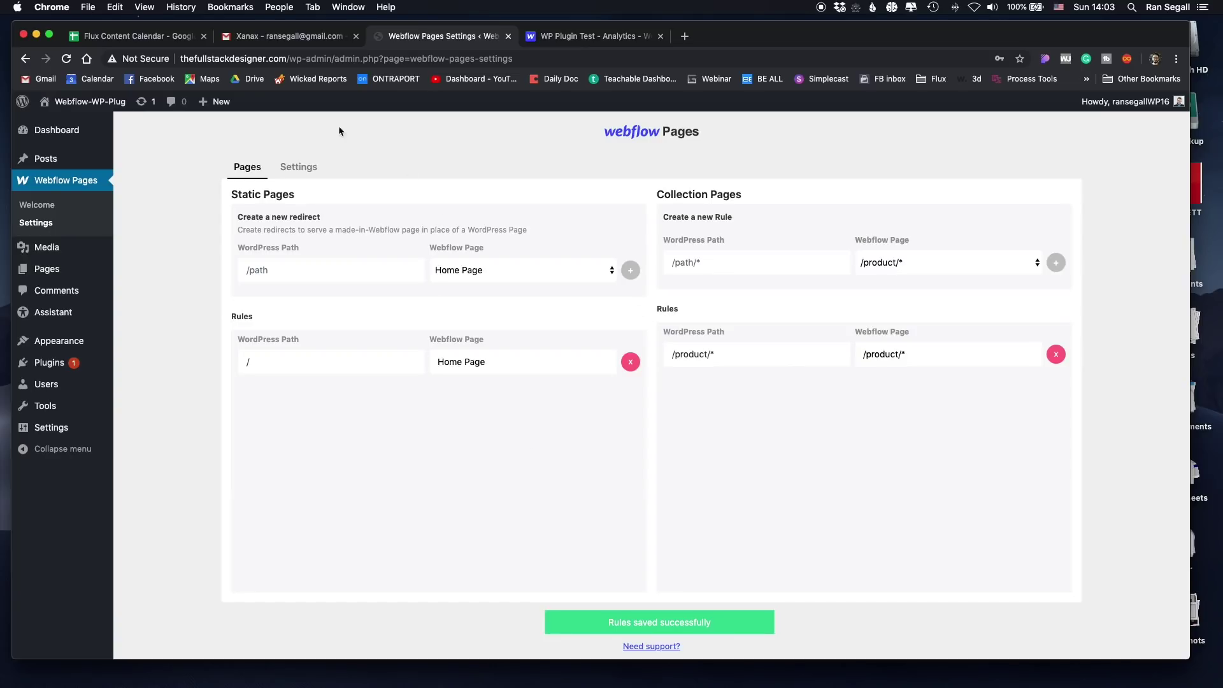
left_click_drag(283, 58, 150, 54)
key("super+c")
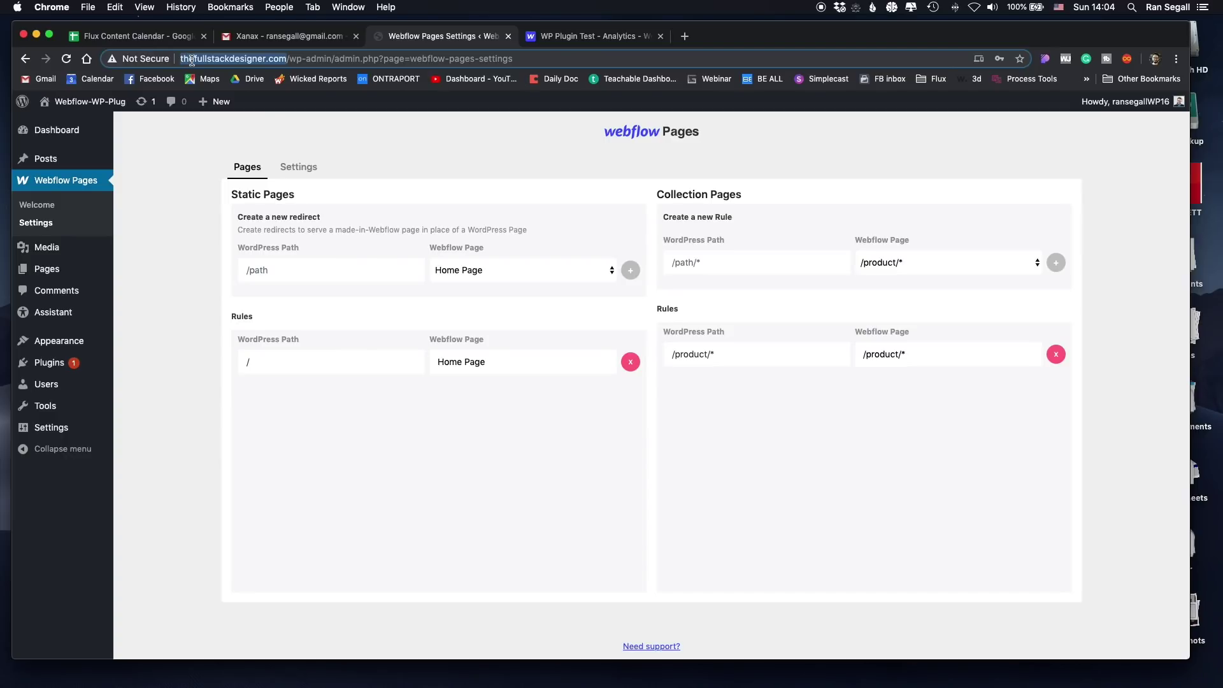
Load the site's domain in an incognito window and verify the ToyStore home page appears
left_click(431, 144)
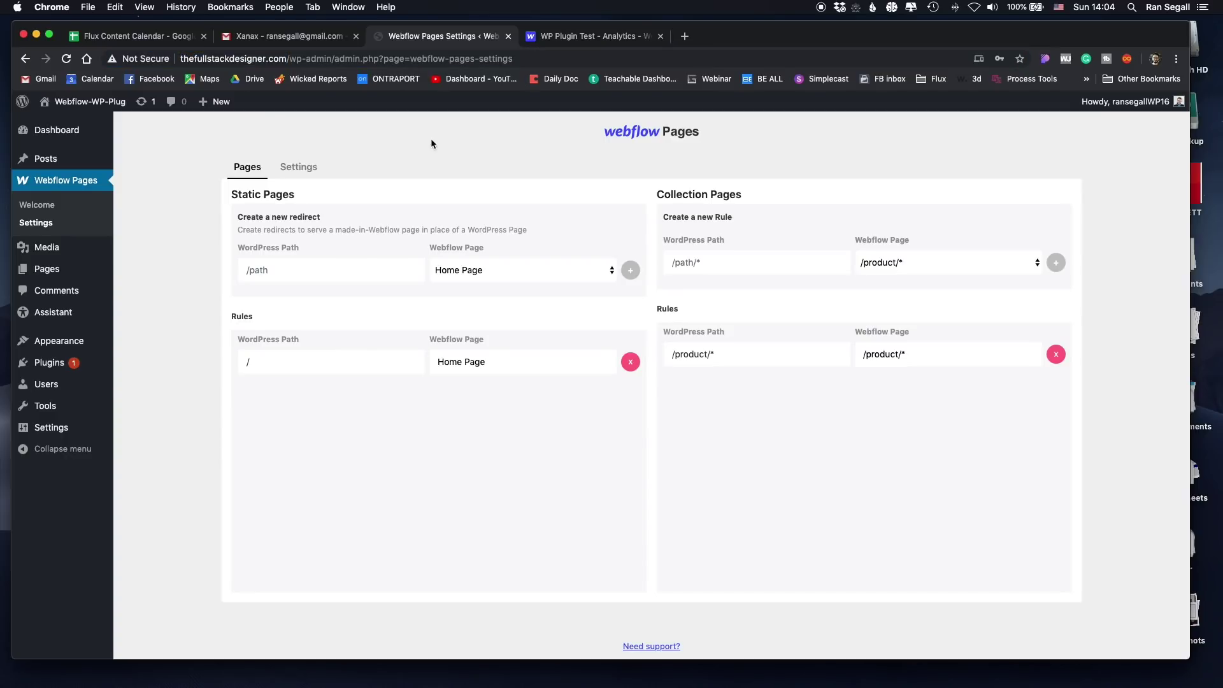
key("super+shift+n")
key("super+v")
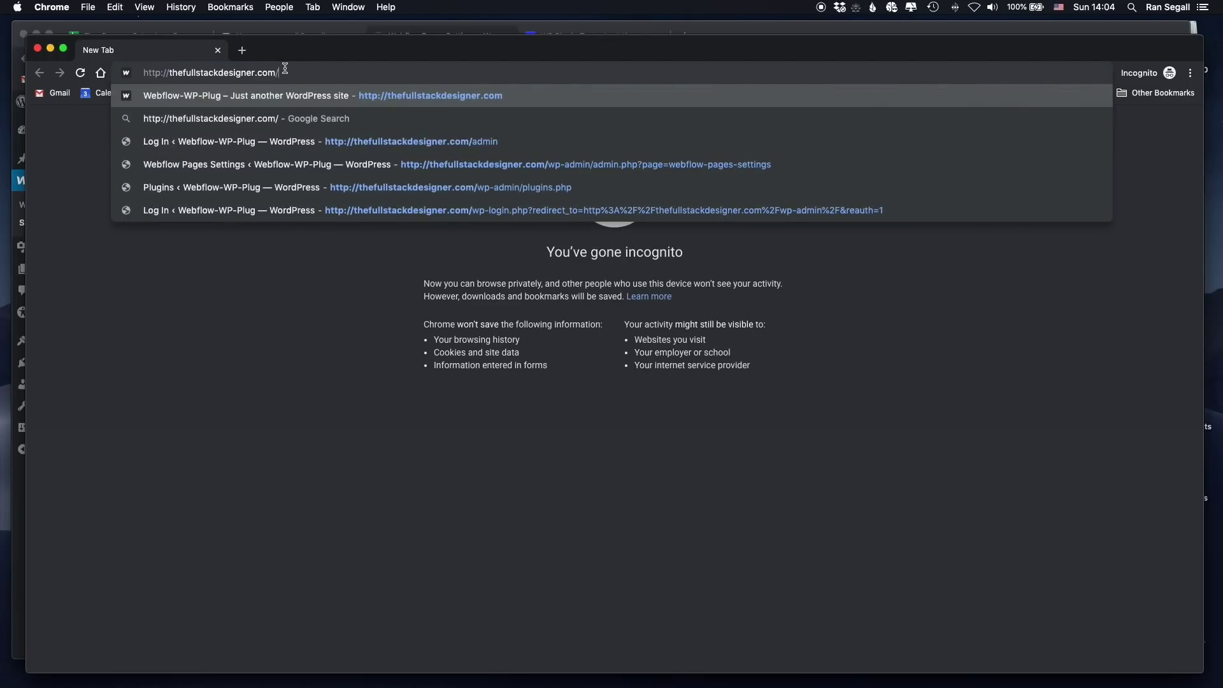
key("Return")
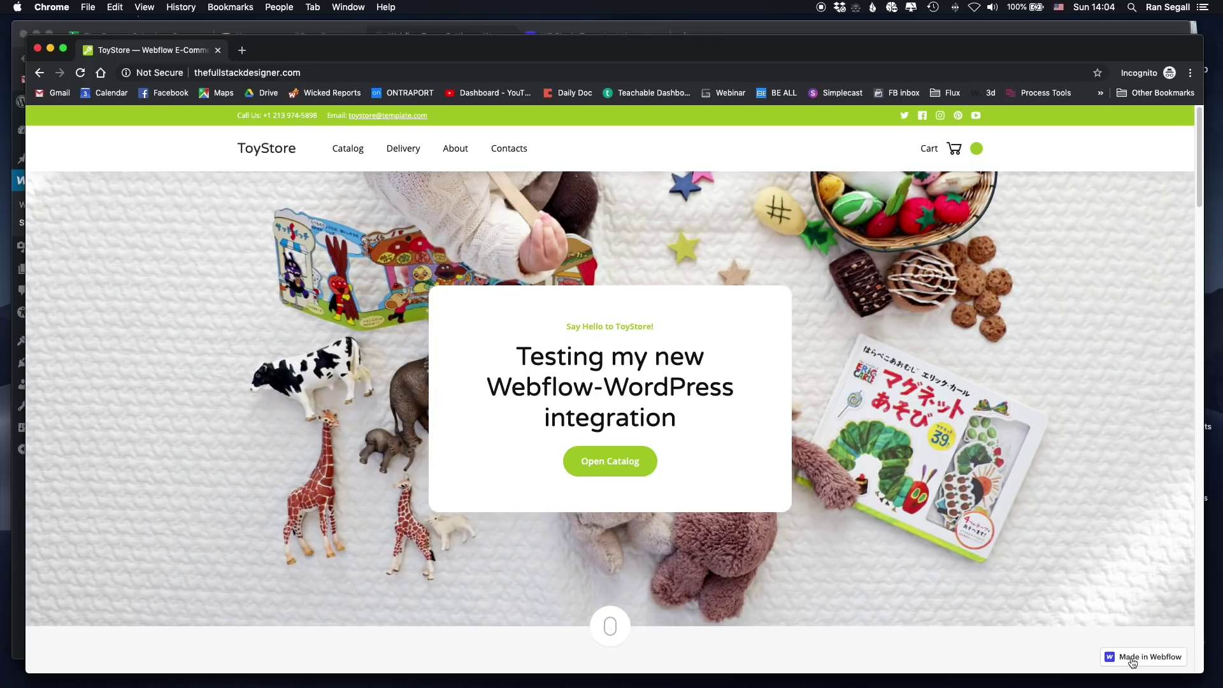
scroll(1138, 658, "down", 1)
scroll(1138, 658, "down", 5)
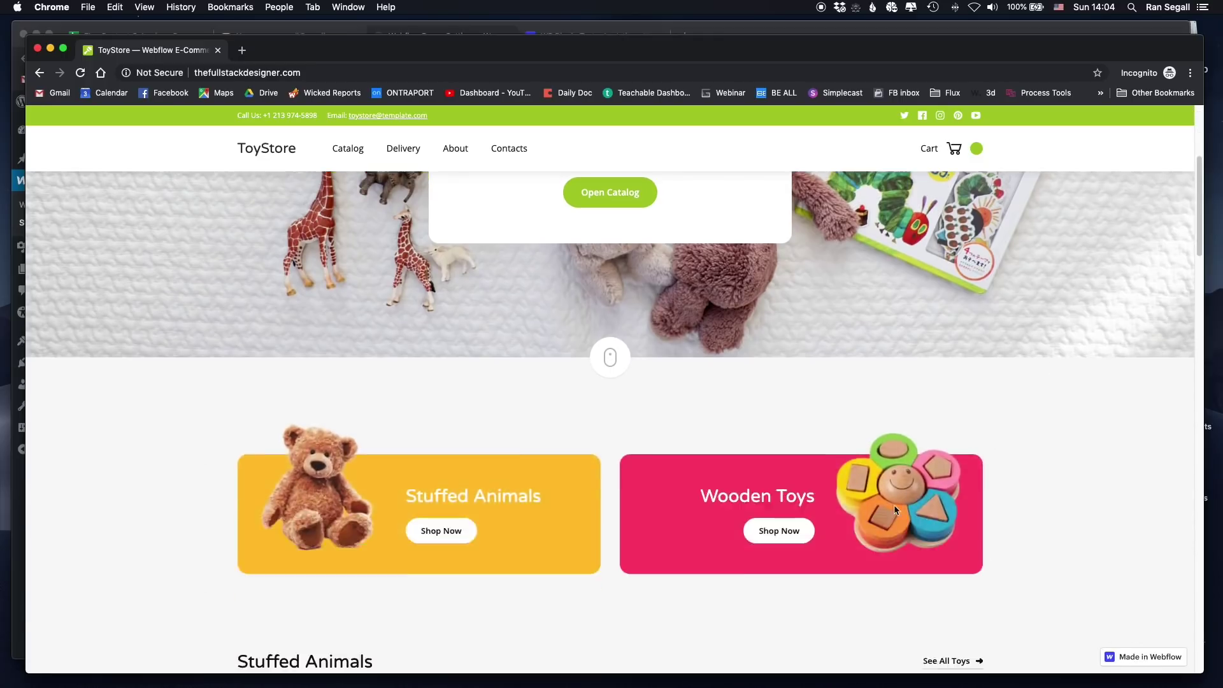
scroll(893, 505, "up", 5)
left_click_drag(457, 52, 466, 129)
left_click(563, 37)
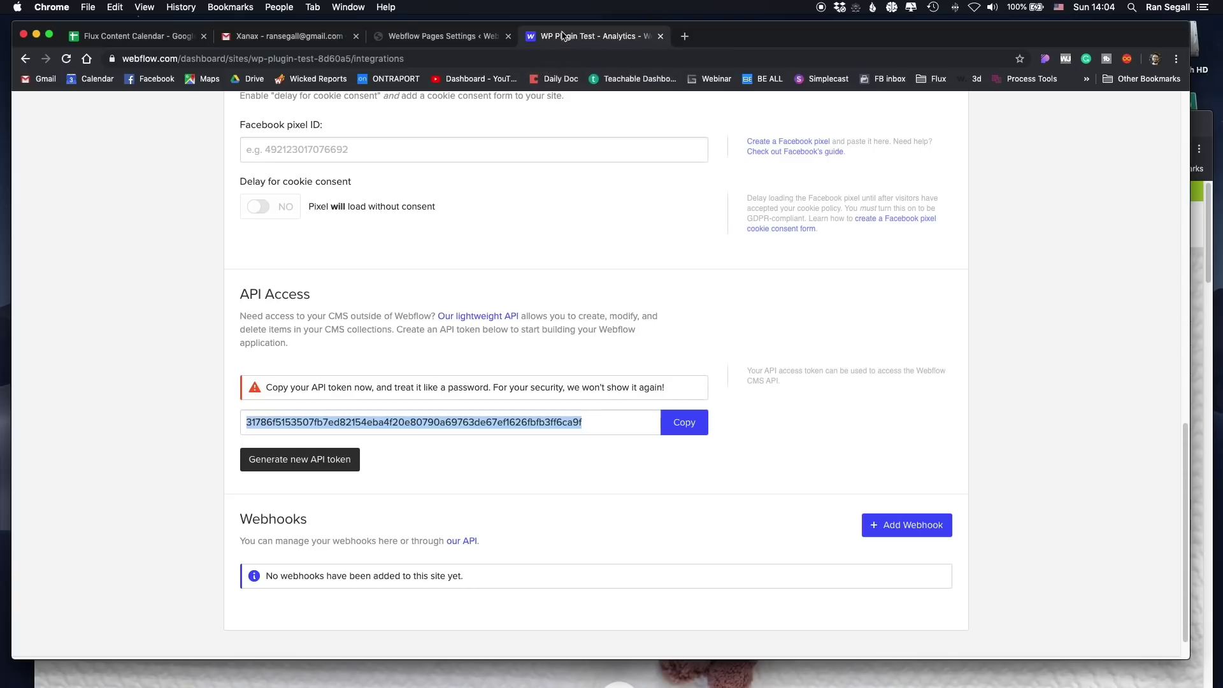
left_click(168, 274)
scroll(254, 284, "up", 10)
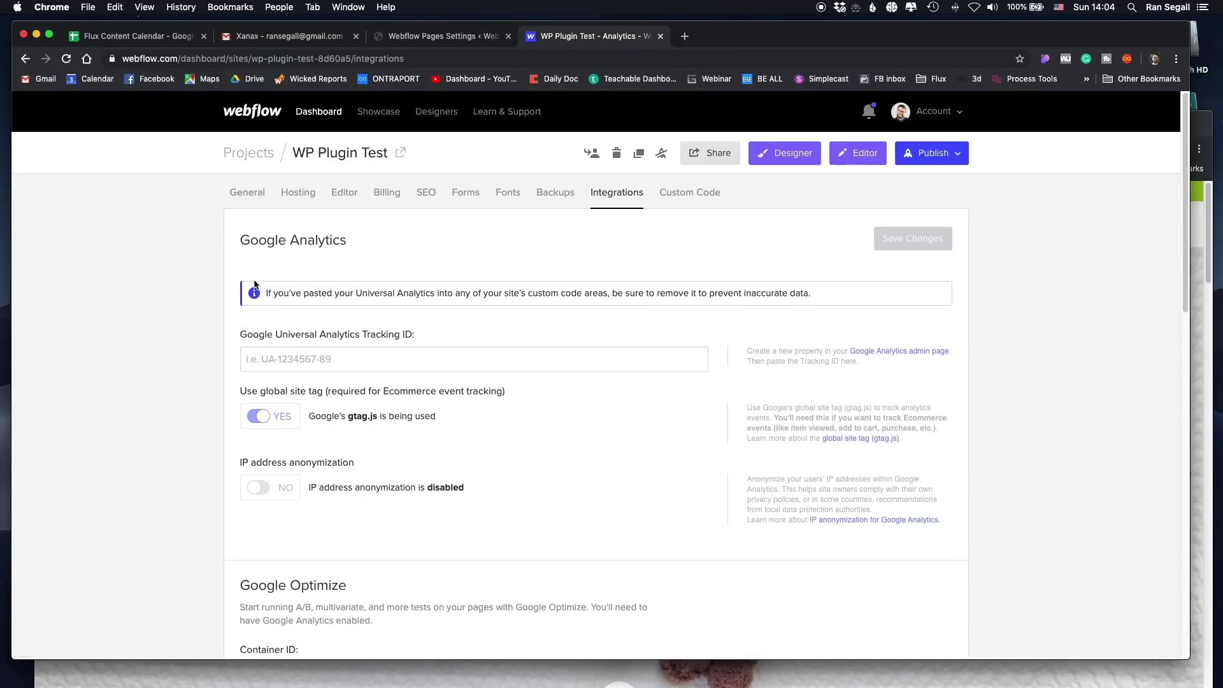
left_click(296, 195)
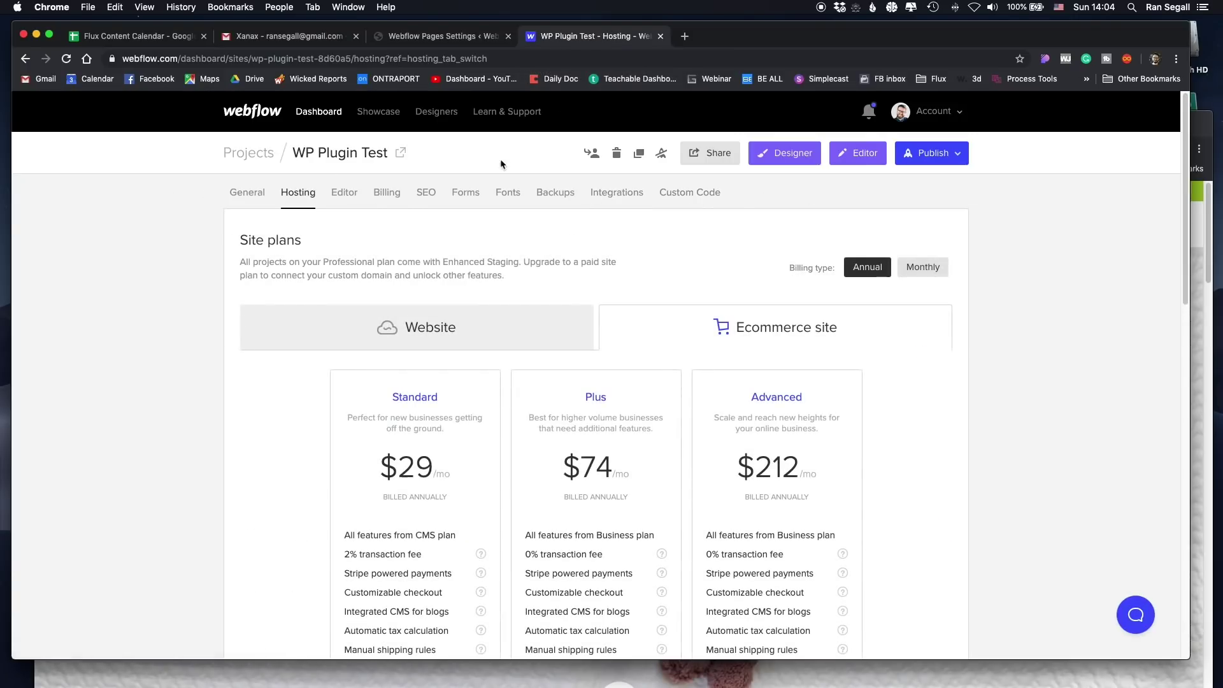
left_click(626, 197)
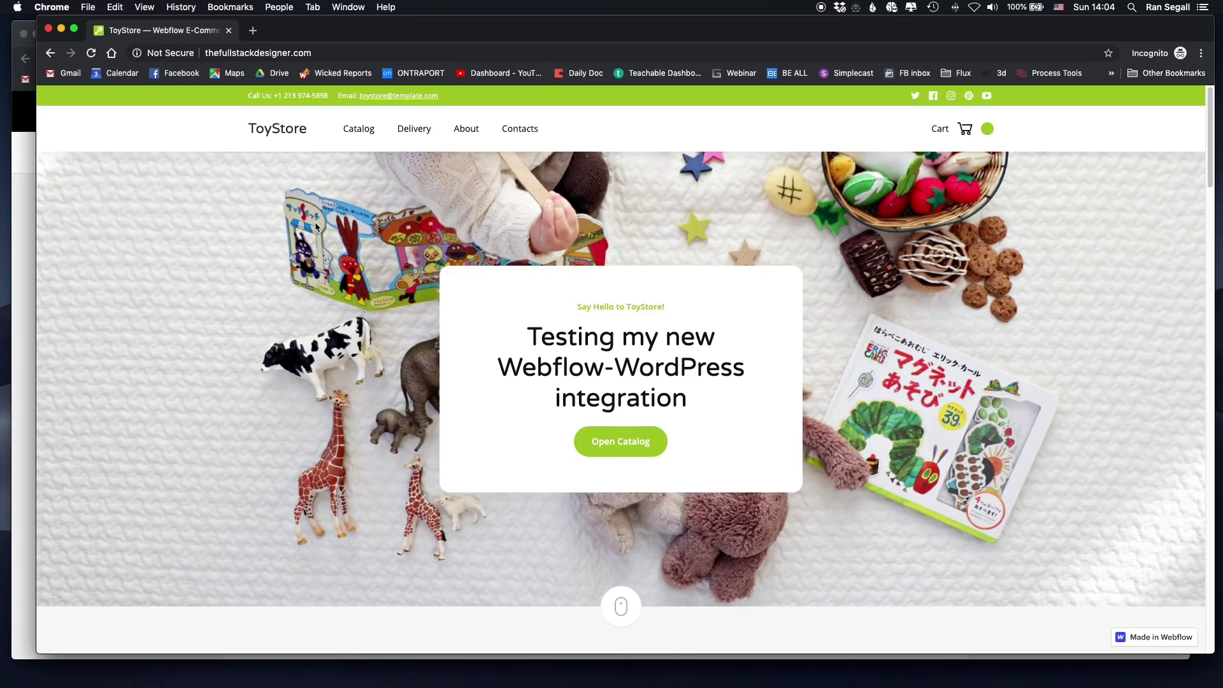
scroll(317, 226, "down", 10)
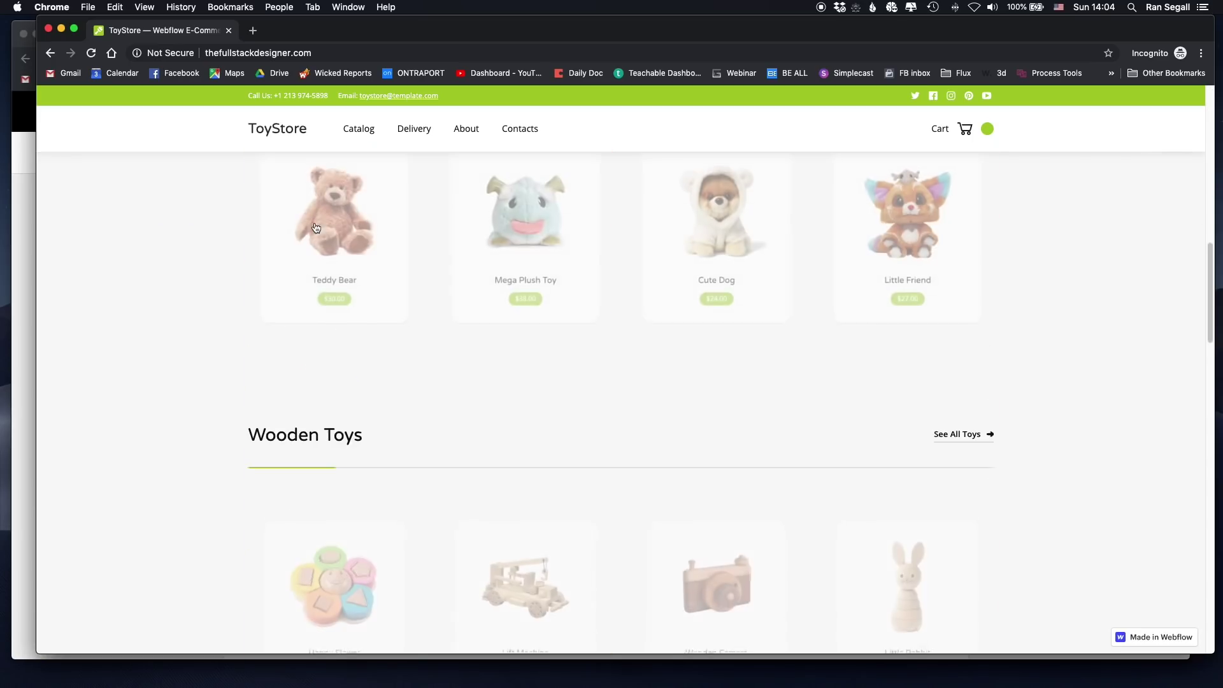
scroll(318, 228, "up", 15)
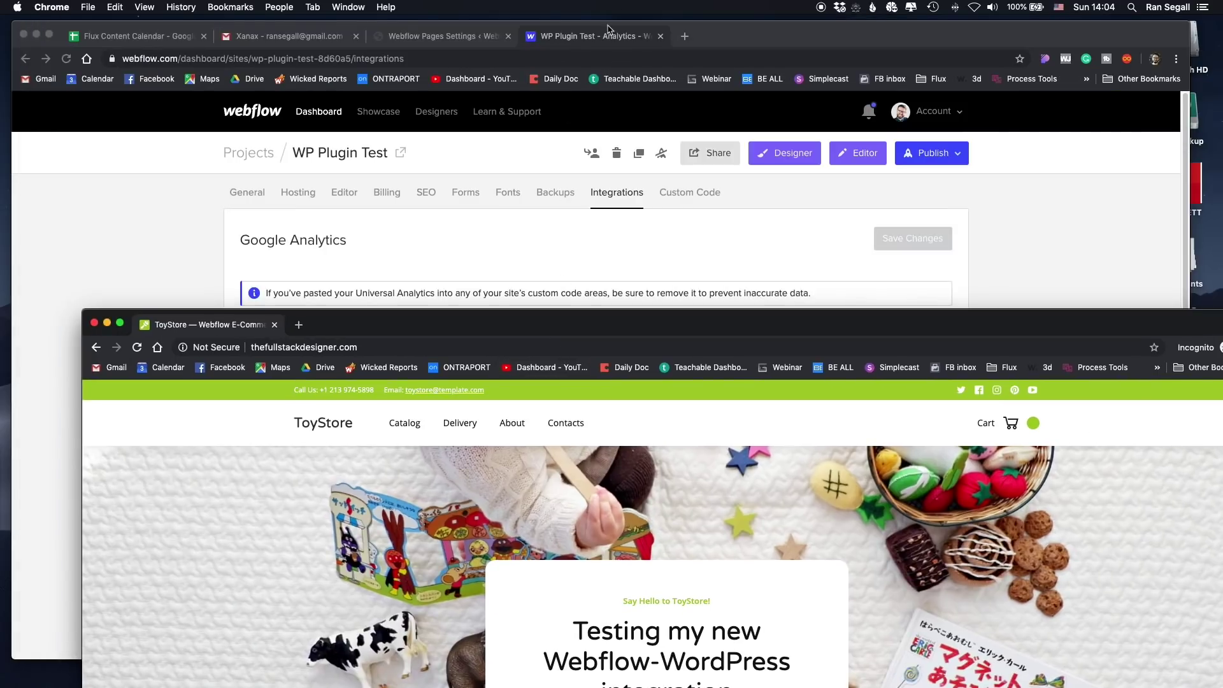
left_click(608, 28)
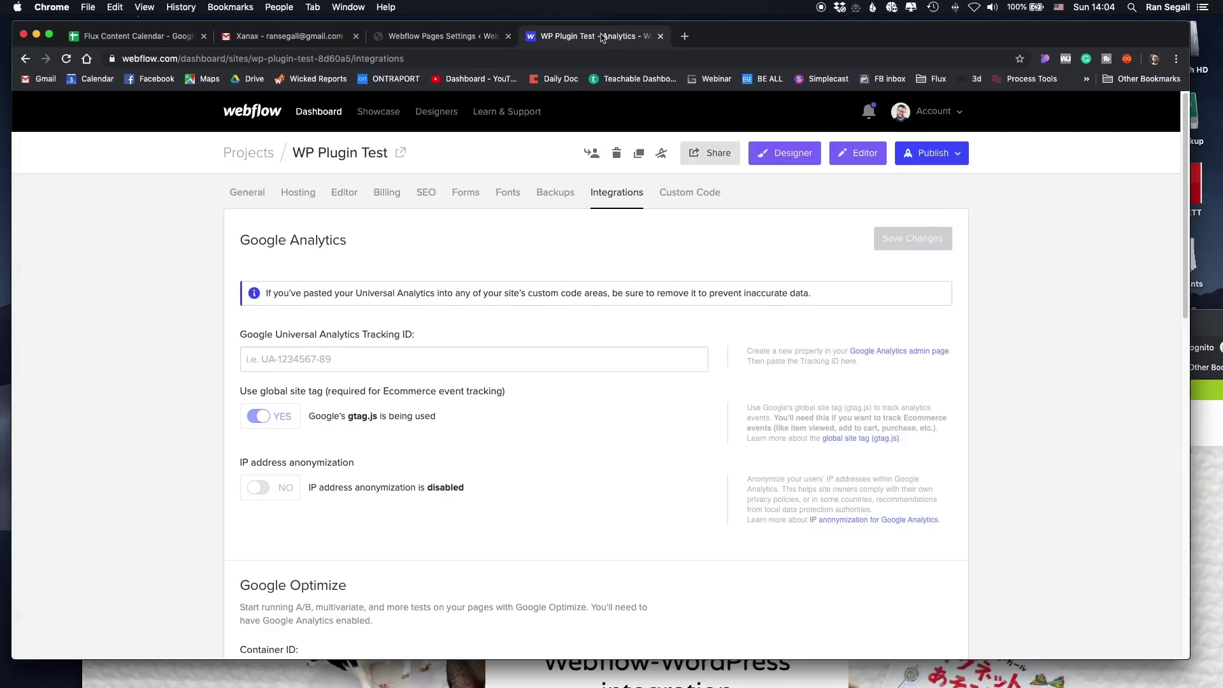
In Designer, change the hero heading to 'Here's a new headline' and publish to webflow.io
left_click(778, 153)
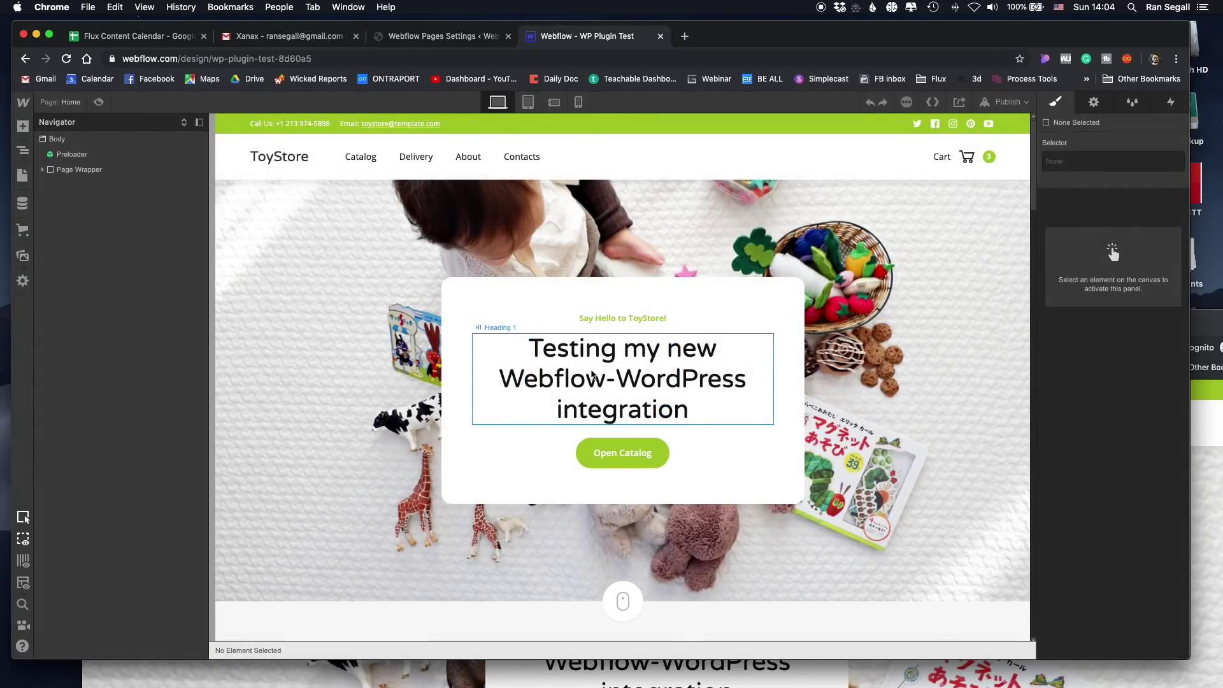
double_click(583, 377)
triple_click(608, 365)
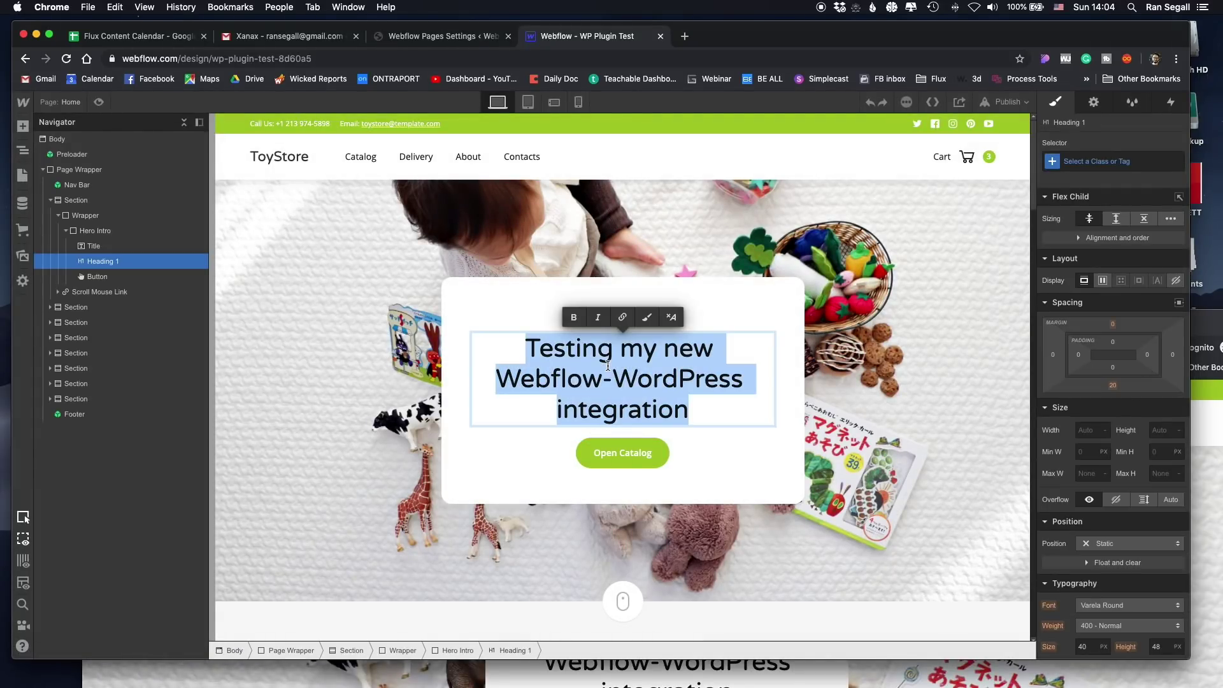
type("Here's a ")
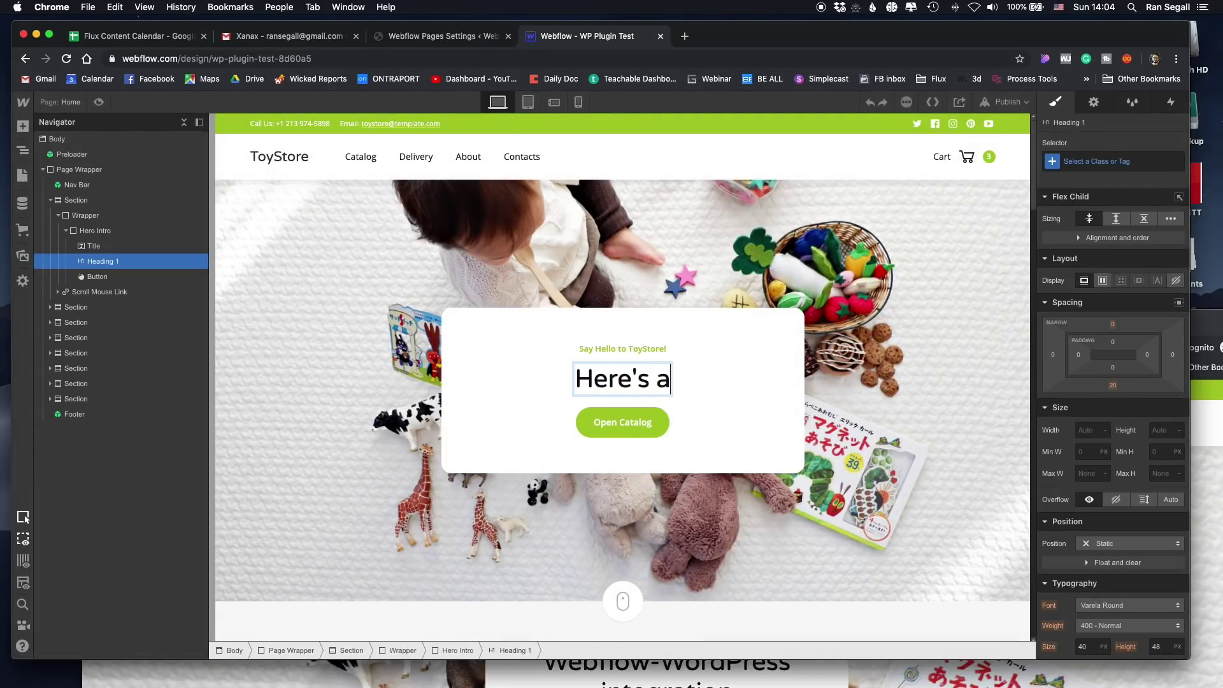
type("new headline")
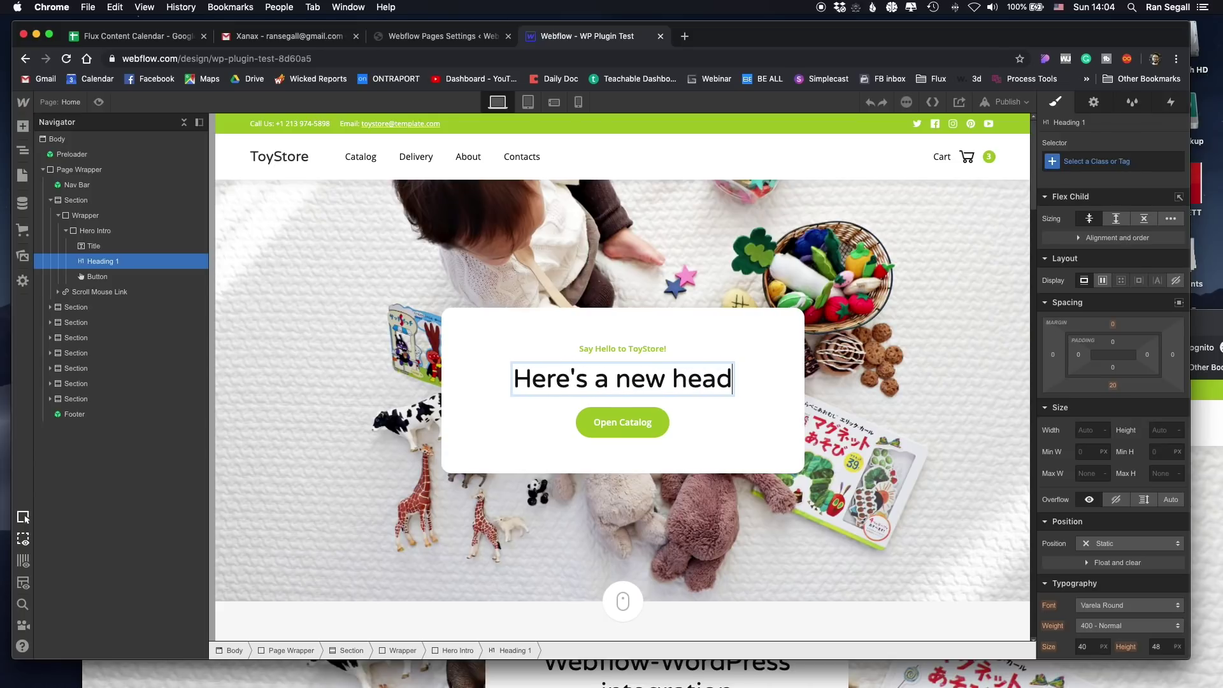
left_click(657, 288)
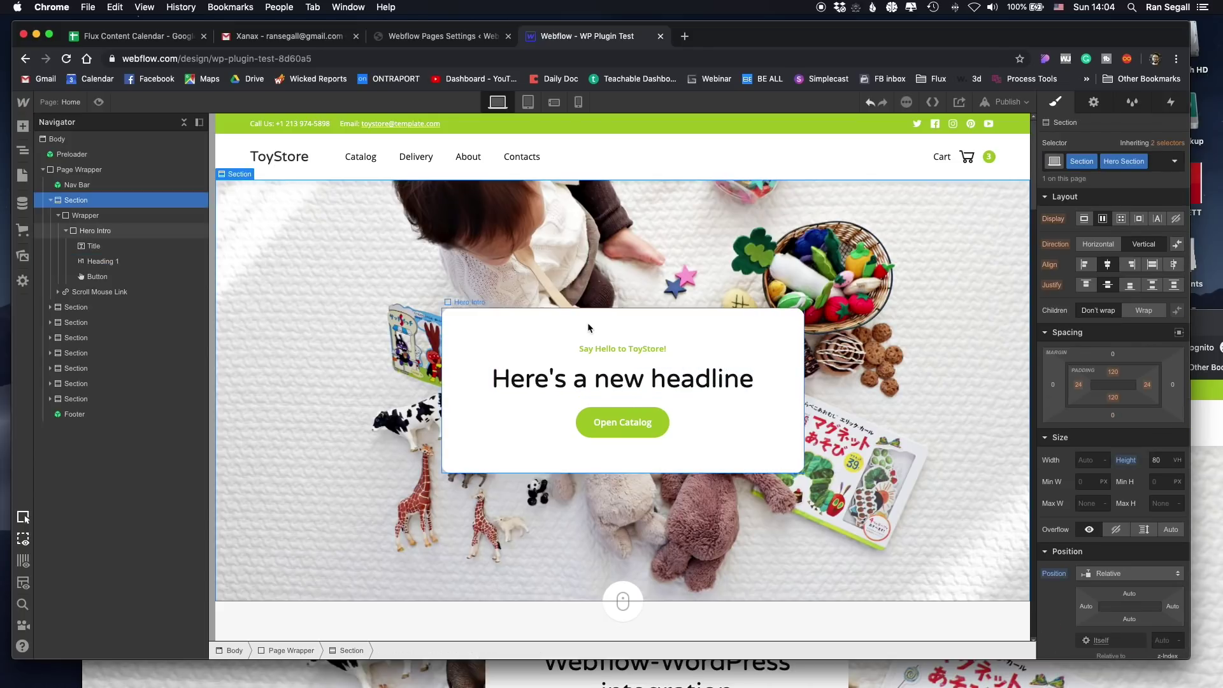
left_click(1007, 102)
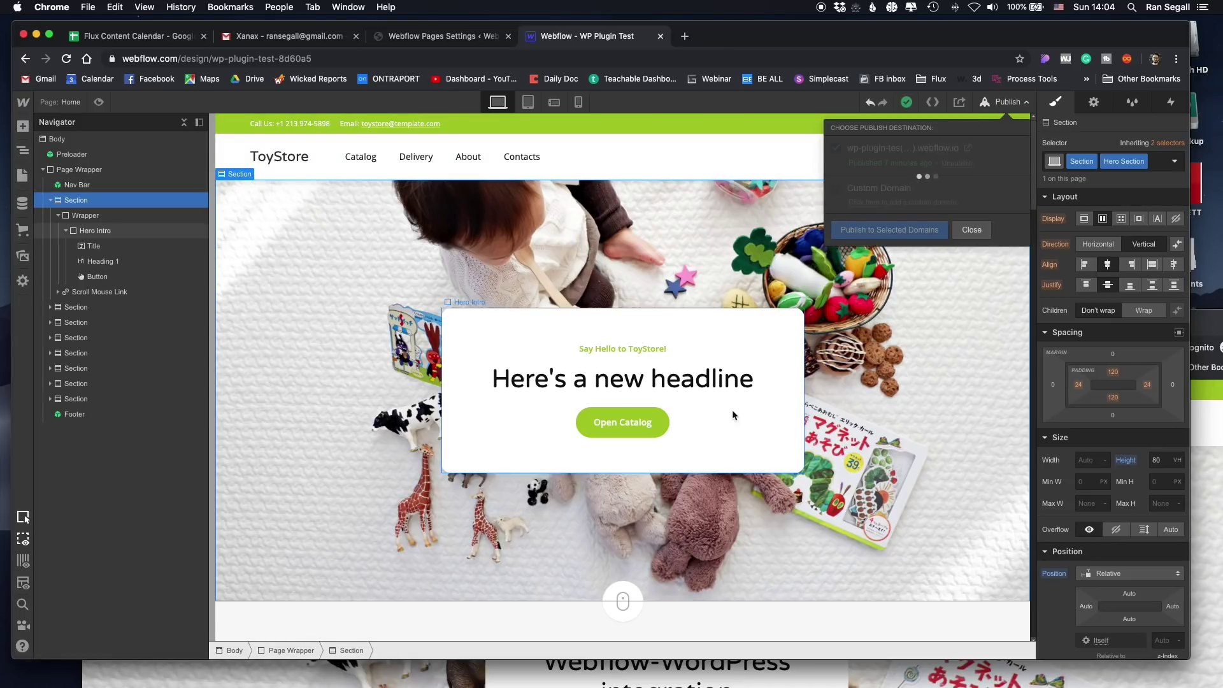
left_click(822, 680)
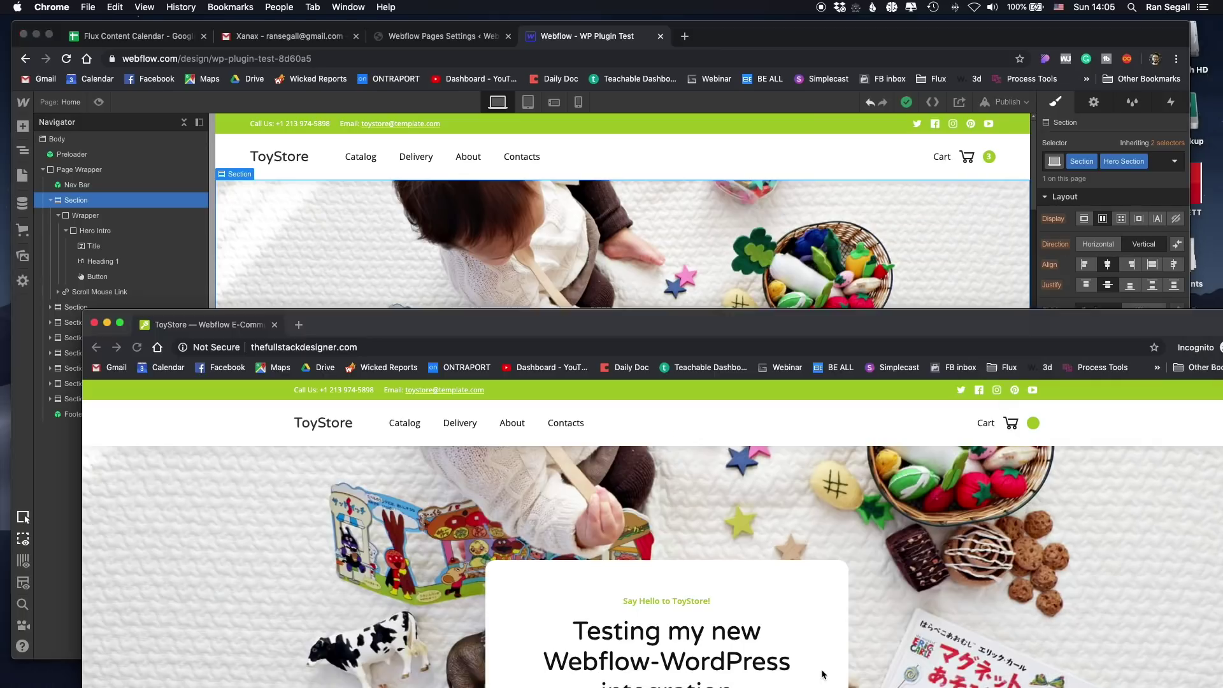
Follow Open Catalog to a 404, go back, and open the Mega Plush Toy product page
double_click(669, 331)
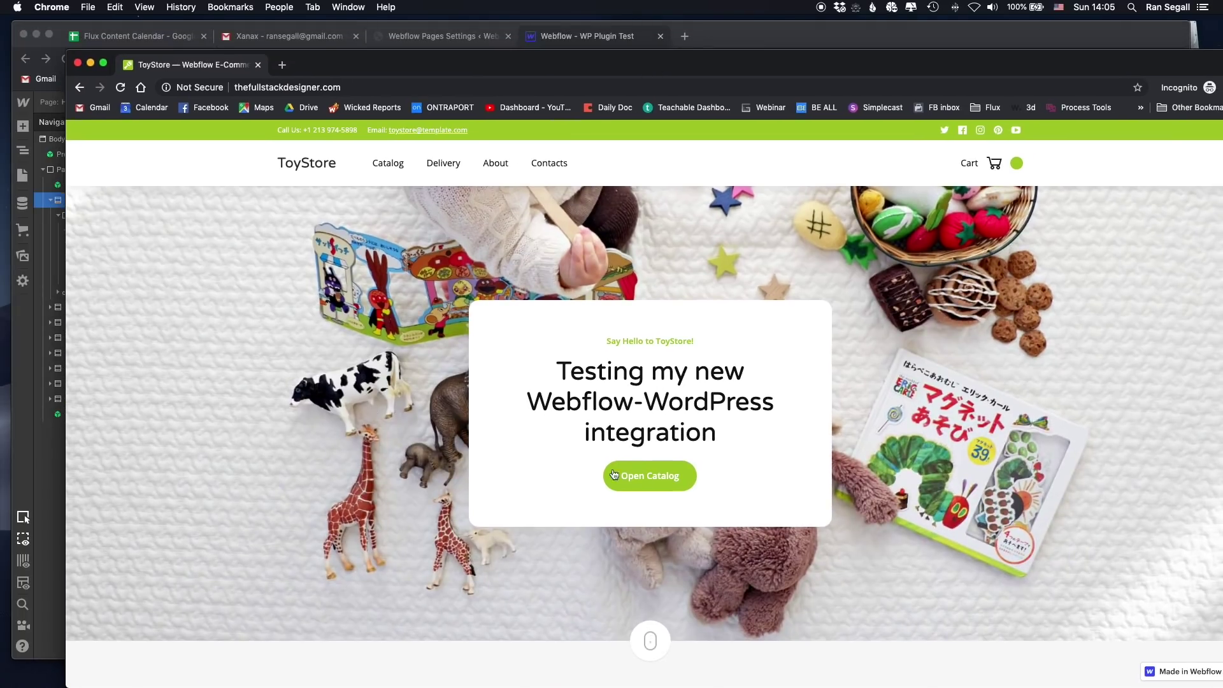
left_click(644, 478)
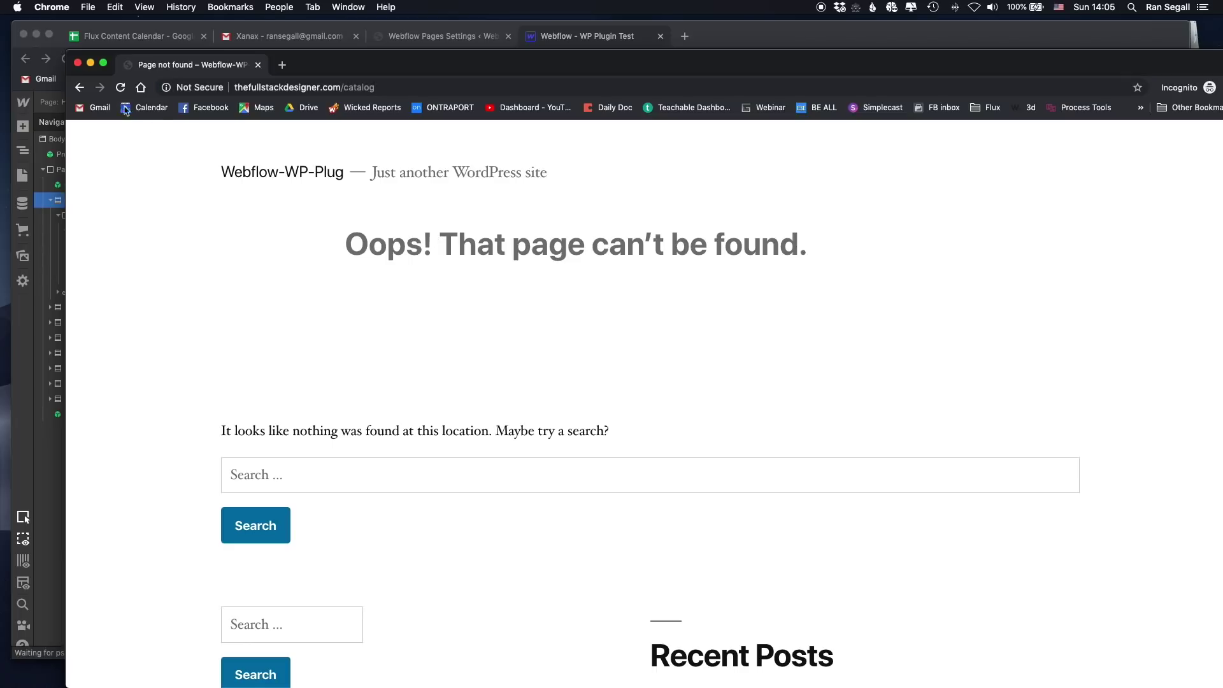
left_click(79, 87)
scroll(541, 398, "down", 8)
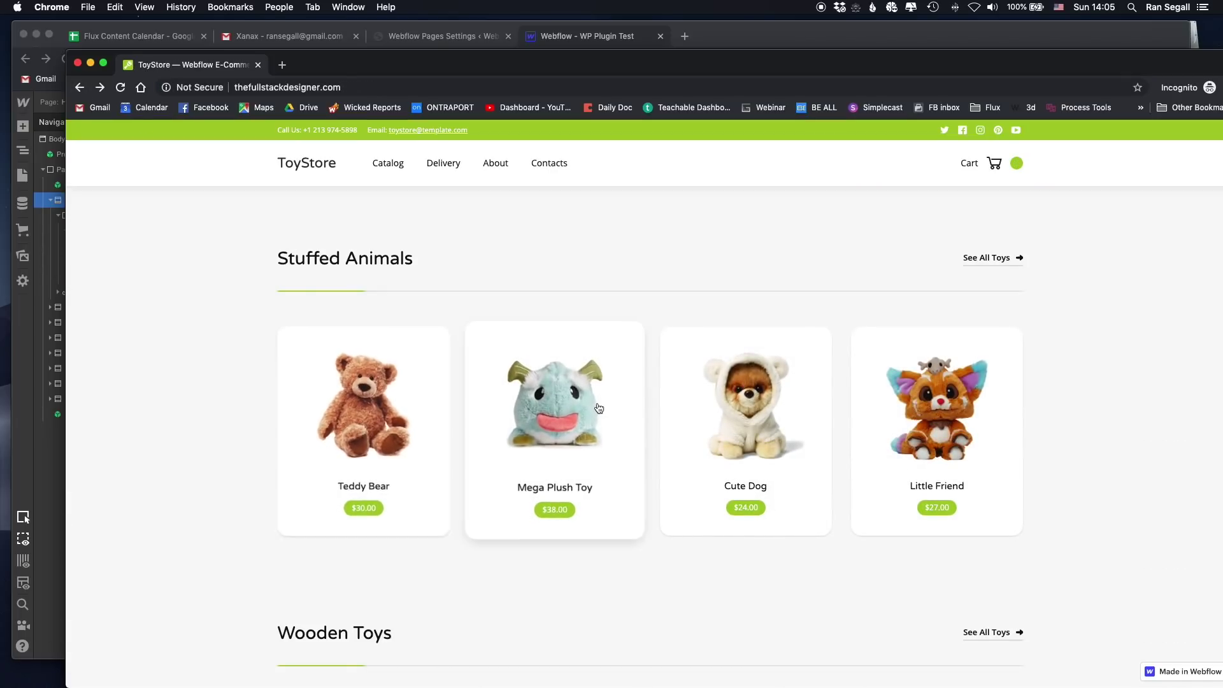
left_click(550, 392)
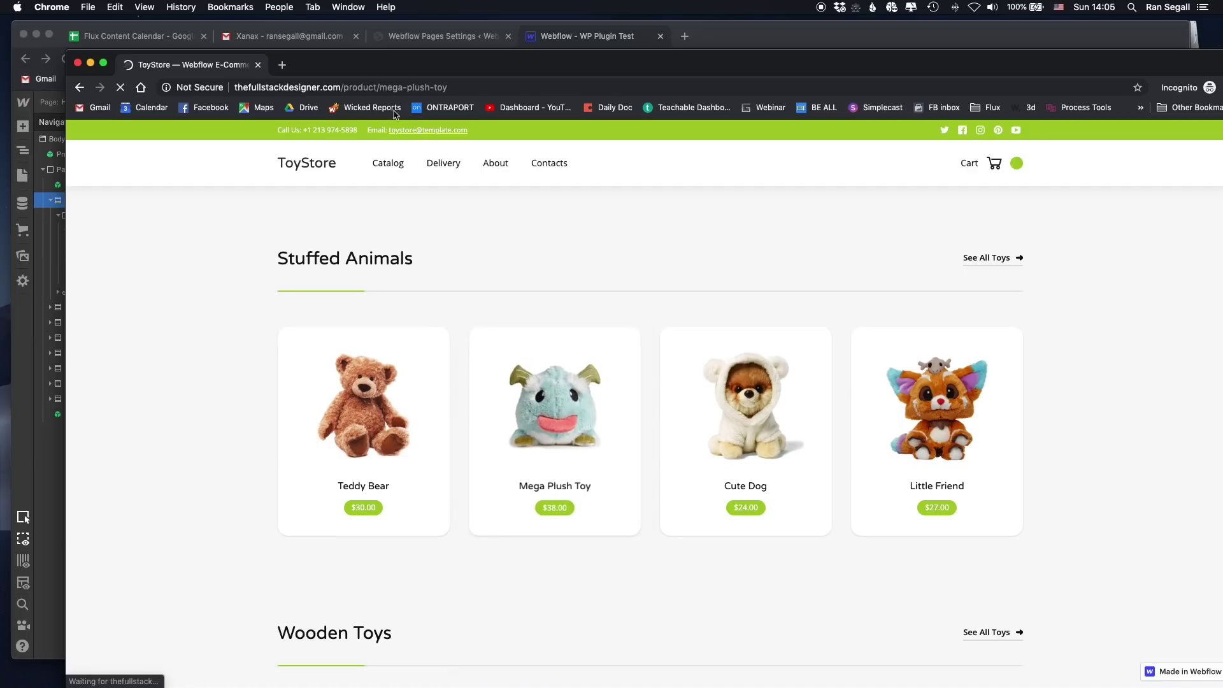